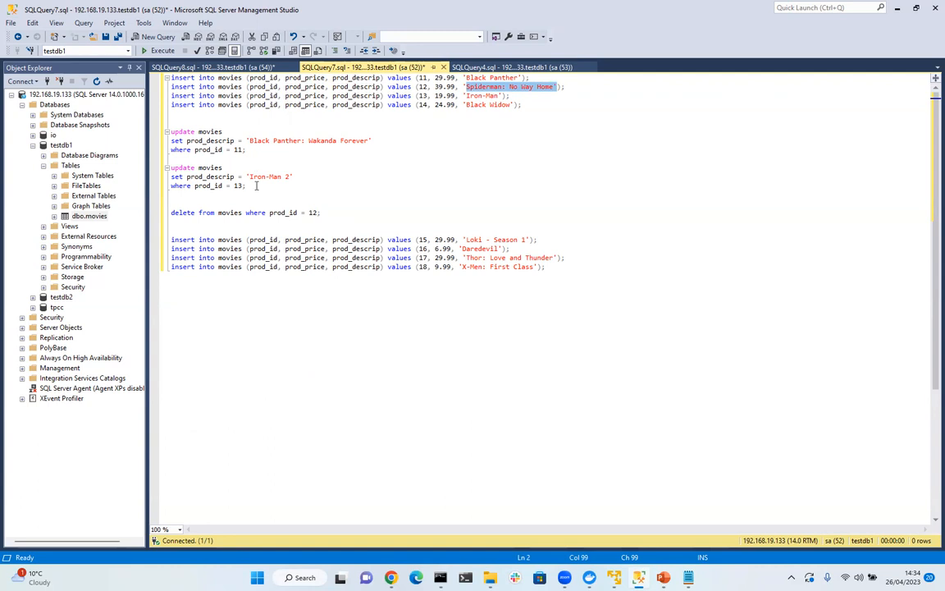
Look over the movies SQL statements, and switch to Chrome to view the zq_db schema in Databricks Data Explorer
{"action": "left_click", "coordinate": [473, 78]}
{"action": "left_click", "coordinate": [466, 78]}
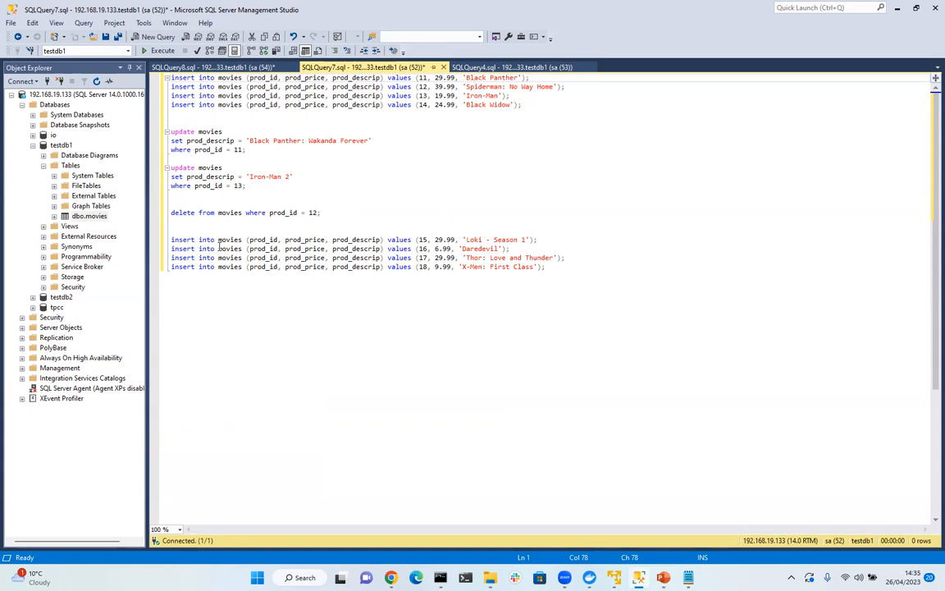
{"action": "left_click", "coordinate": [391, 578]}
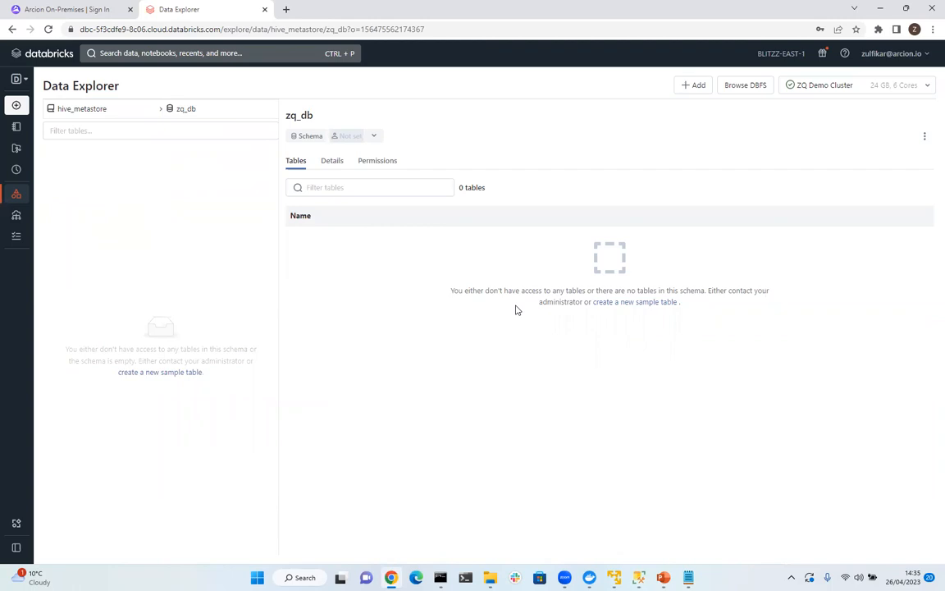
Check the docker-gui containers in Docker Desktop, and sign in to Arcion On-Premises in Chrome with the prefilled credentials
{"action": "left_click", "coordinate": [86, 9]}
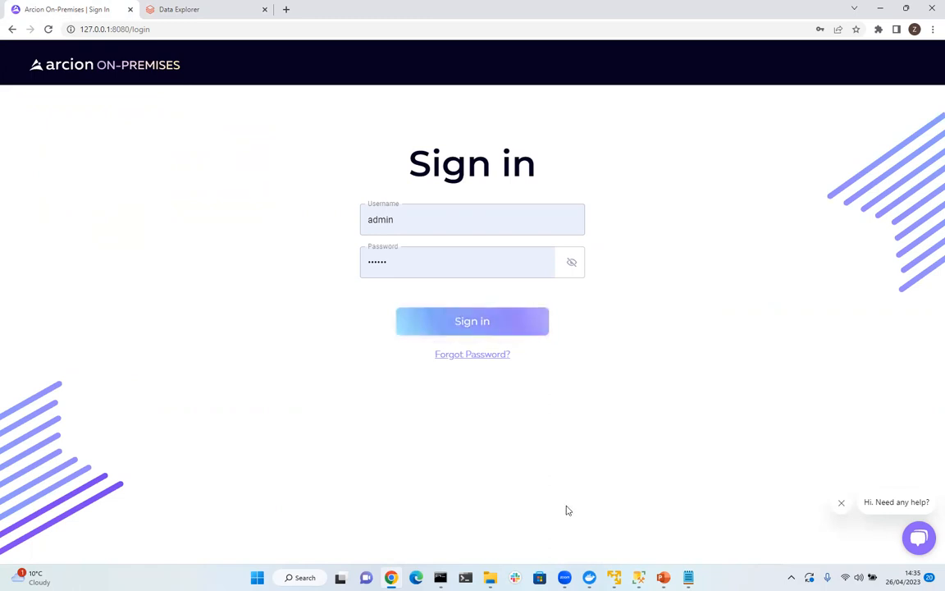
{"action": "left_click", "coordinate": [590, 577]}
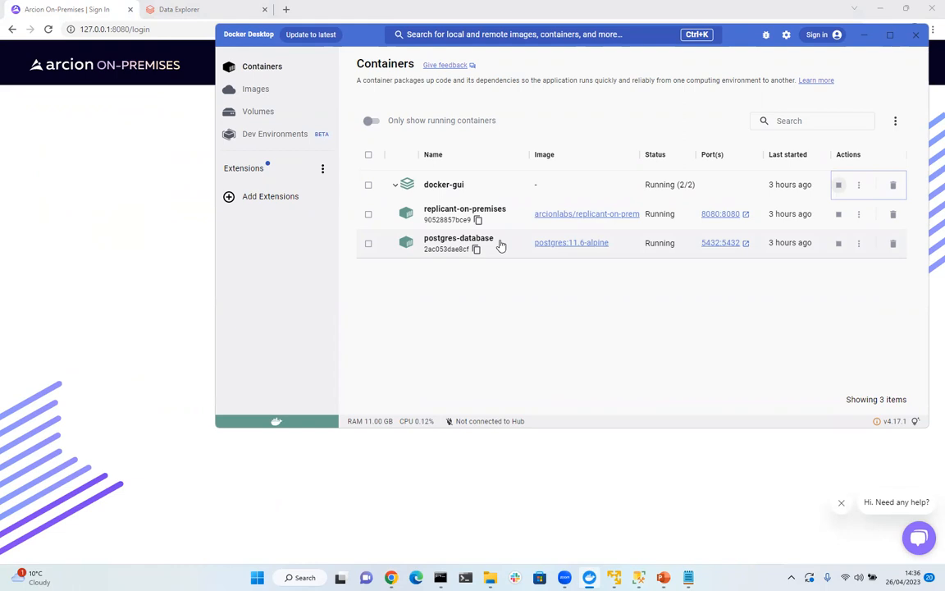
{"action": "left_click", "coordinate": [412, 469]}
{"action": "left_click", "coordinate": [465, 328]}
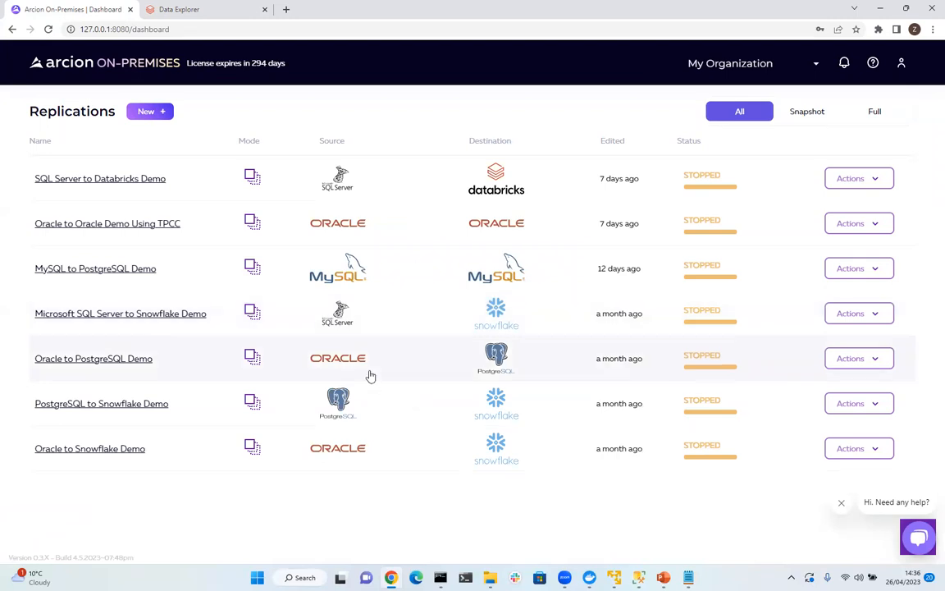
Create a new replication named "Arcion Demo" with the description "SQL Server to Databricks demo"
{"action": "left_click", "coordinate": [151, 113]}
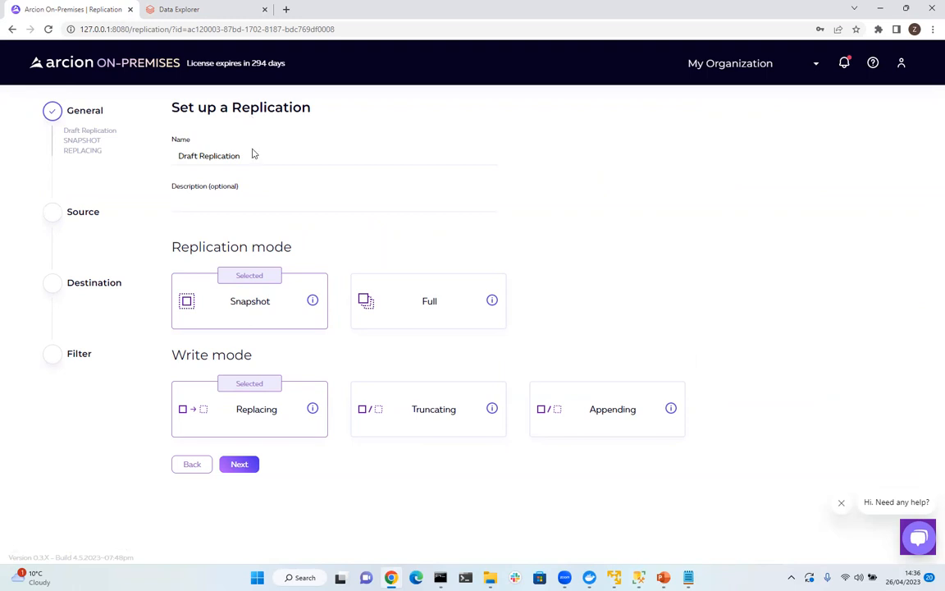
{"action": "left_click_drag", "start_coordinate": [247, 155], "coordinate": [172, 160]}
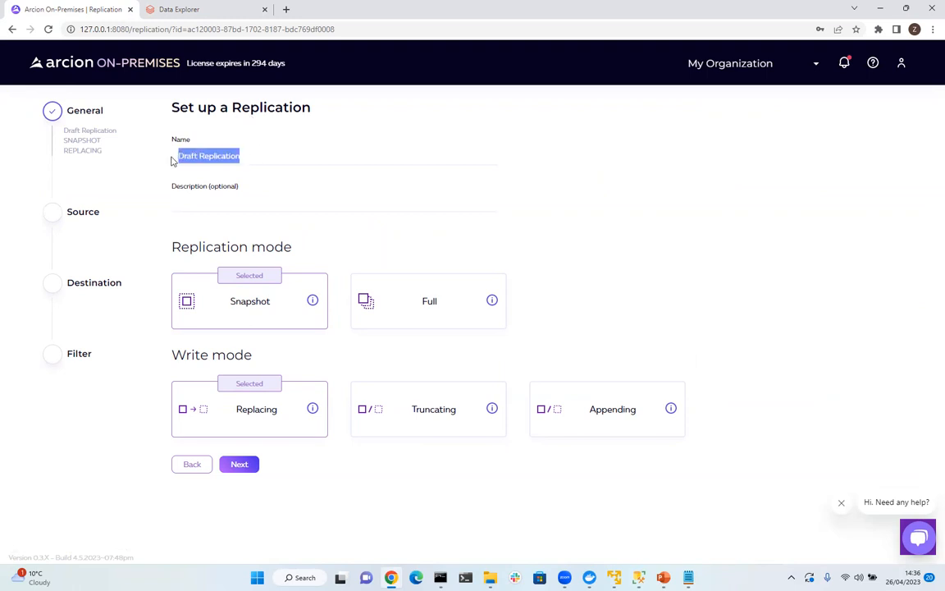
{"action": "type", "text": "Arcio"}
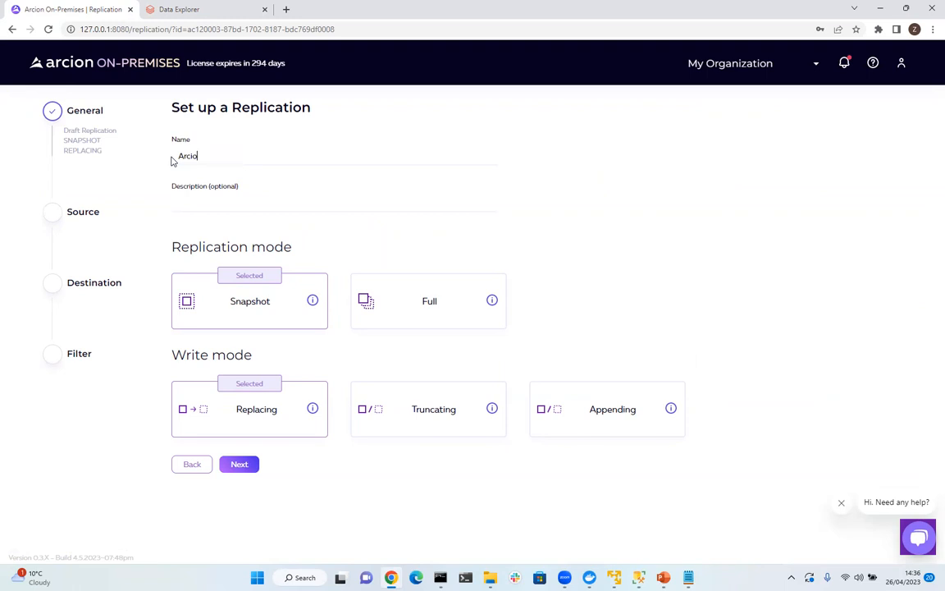
{"action": "type", "text": "n Demo"}
{"action": "left_click", "coordinate": [200, 204]}
{"action": "type", "text": "SQL Server to Data"}
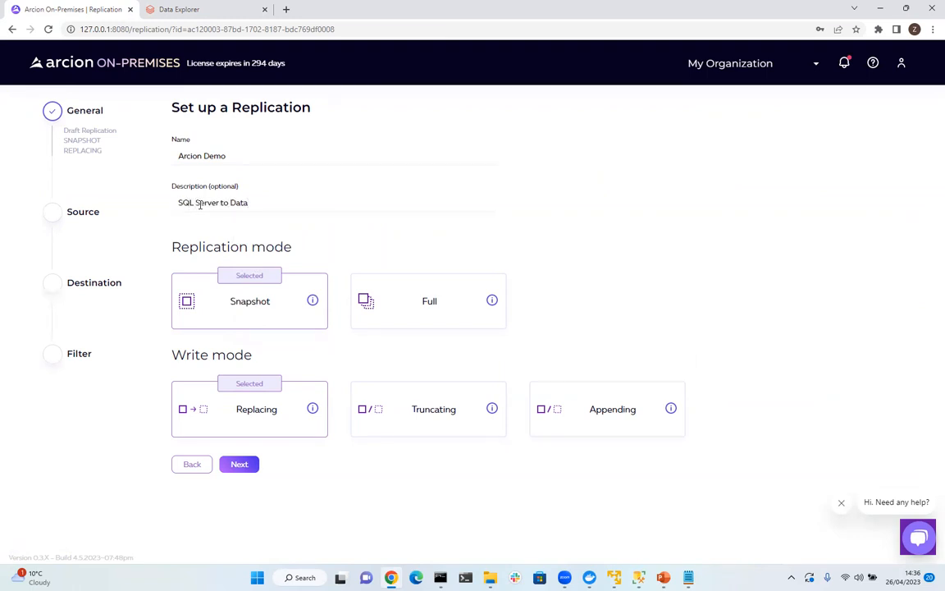
{"action": "type", "text": "bricks demo"}
Read the replication and write mode descriptions, choose the Full replication mode and continue to the source selection
{"action": "mouse_move", "coordinate": [311, 306]}
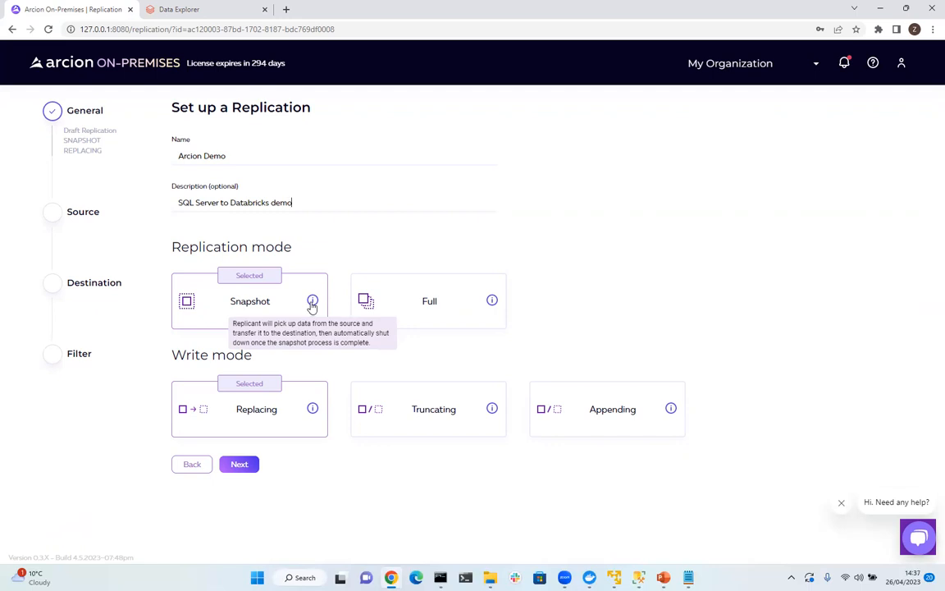
{"action": "mouse_move", "coordinate": [492, 303]}
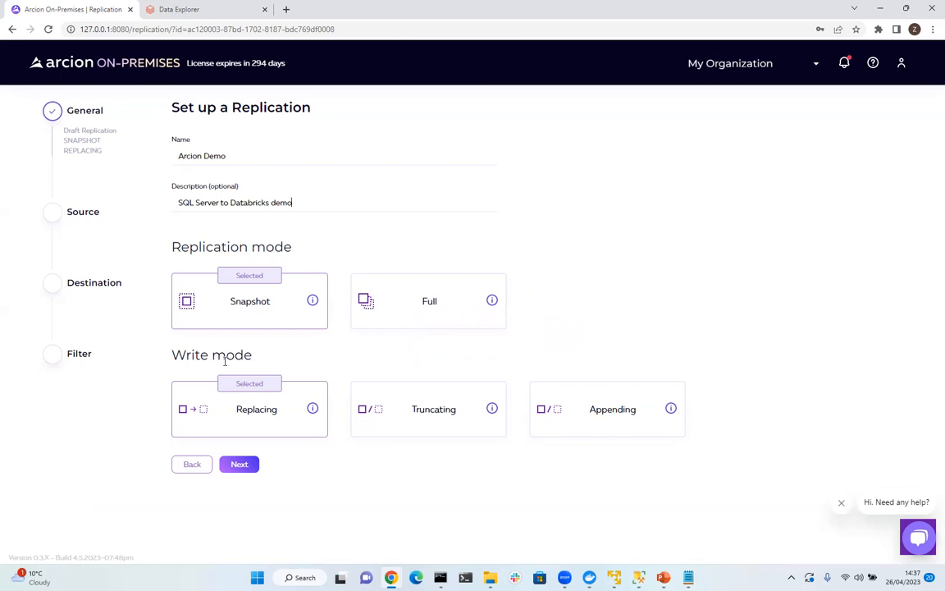
{"action": "mouse_move", "coordinate": [312, 409]}
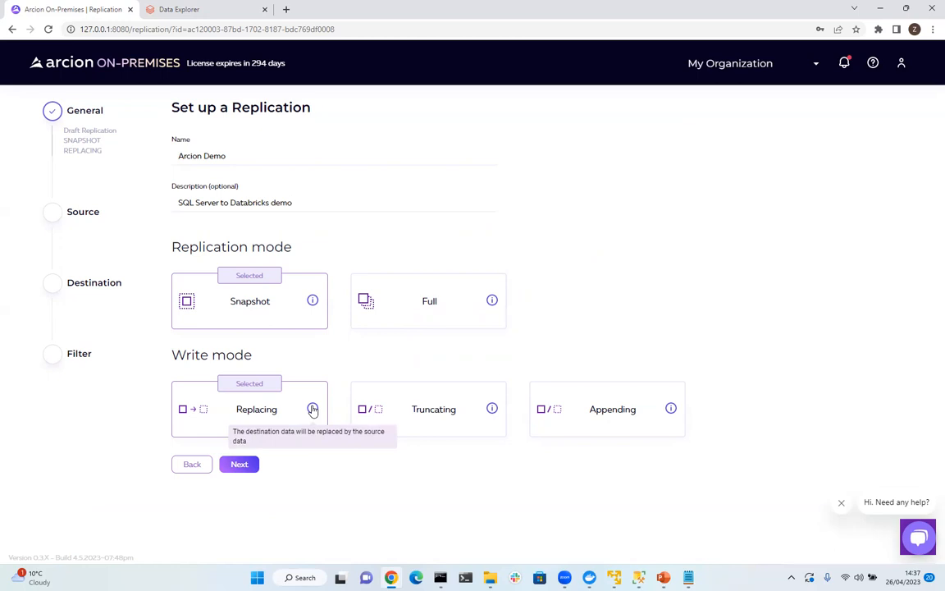
{"action": "mouse_move", "coordinate": [493, 412]}
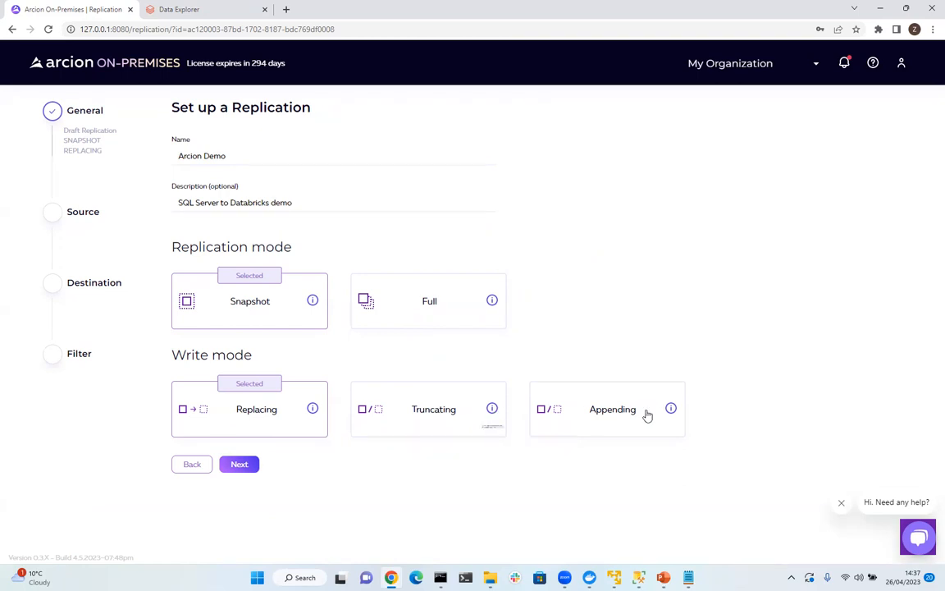
{"action": "mouse_move", "coordinate": [673, 412]}
{"action": "left_click", "coordinate": [404, 294]}
{"action": "left_click", "coordinate": [248, 466]}
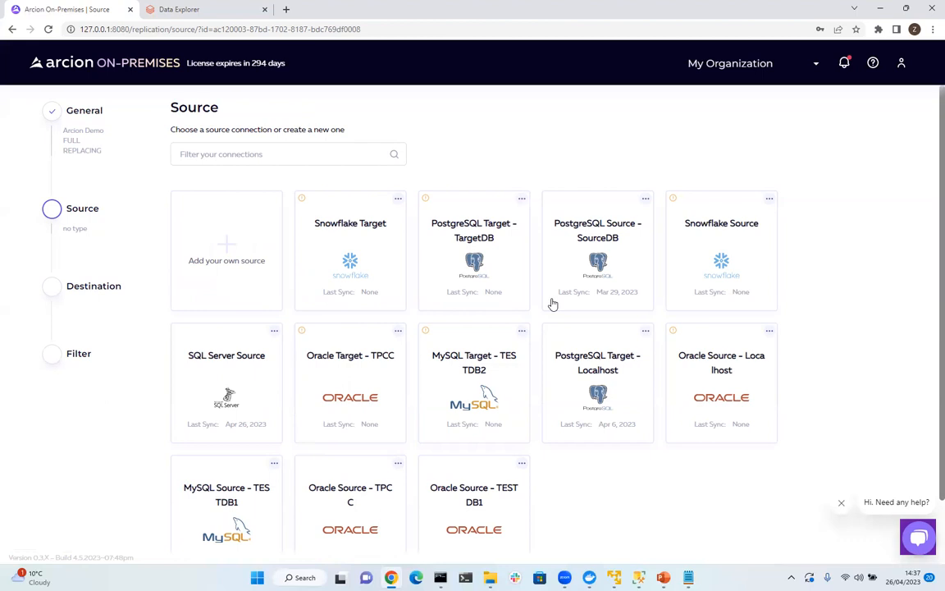
Start a new source connection of type SQL Server and accept the cookie notice in its documentation
{"action": "left_click", "coordinate": [232, 257]}
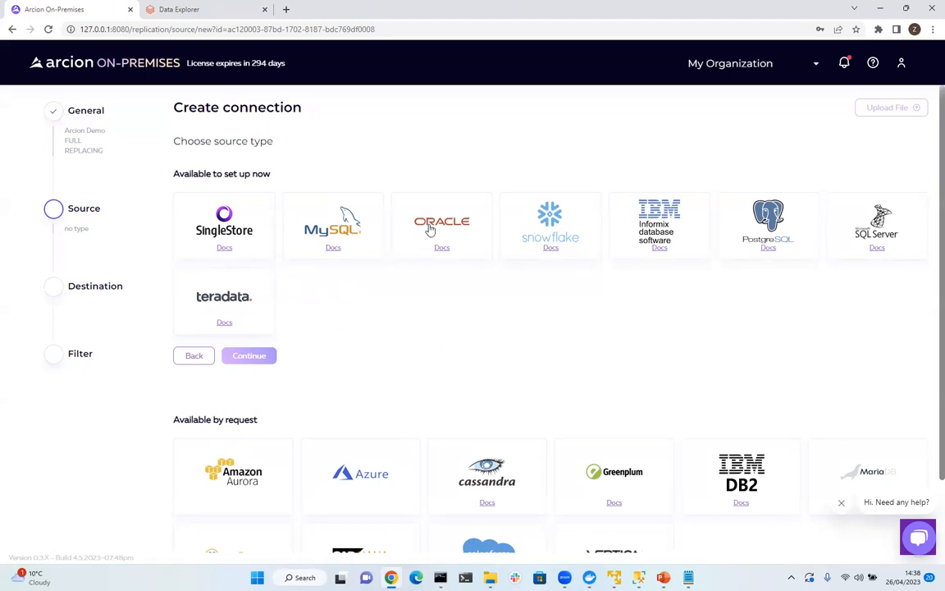
{"action": "left_click", "coordinate": [876, 220]}
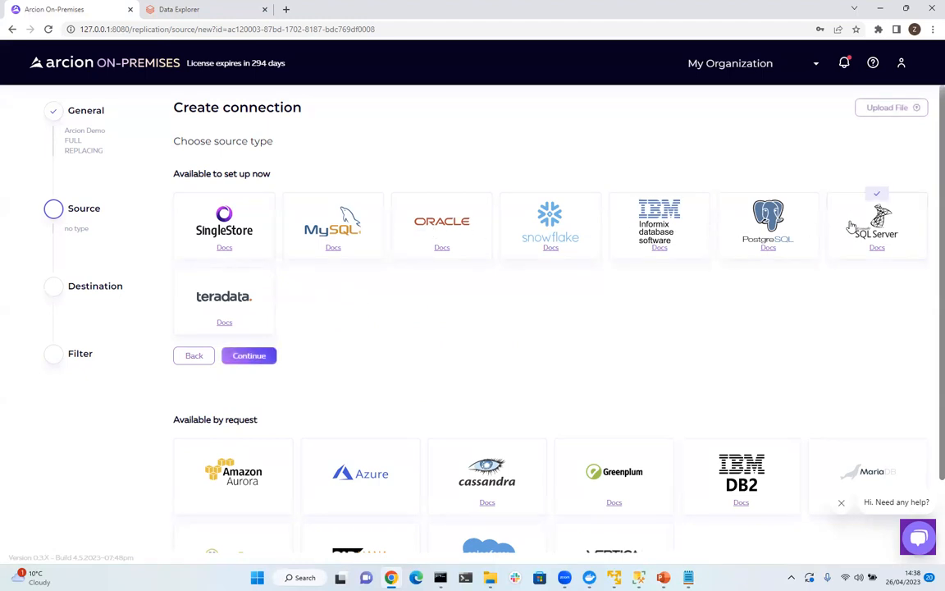
{"action": "left_click", "coordinate": [248, 356]}
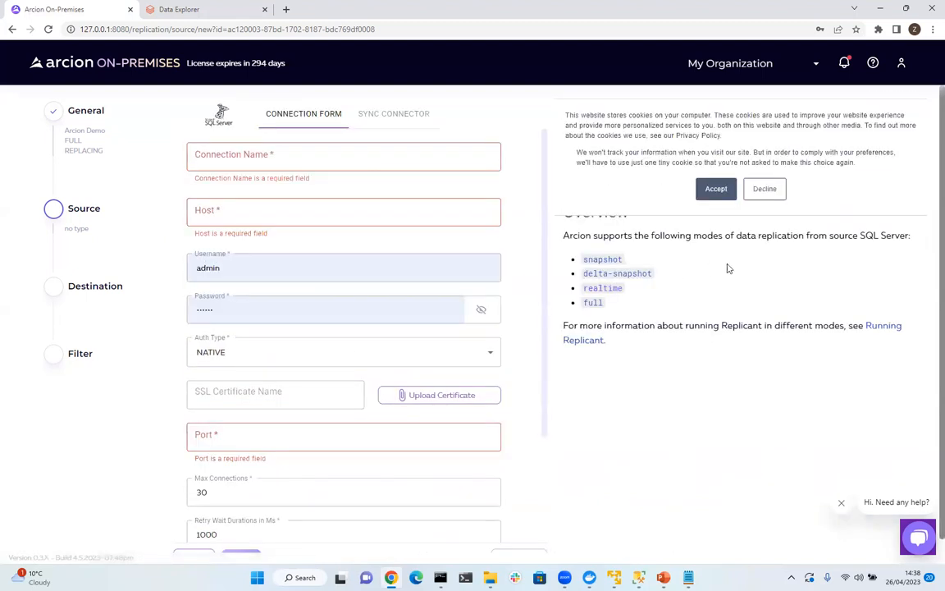
{"action": "left_click", "coordinate": [716, 190]}
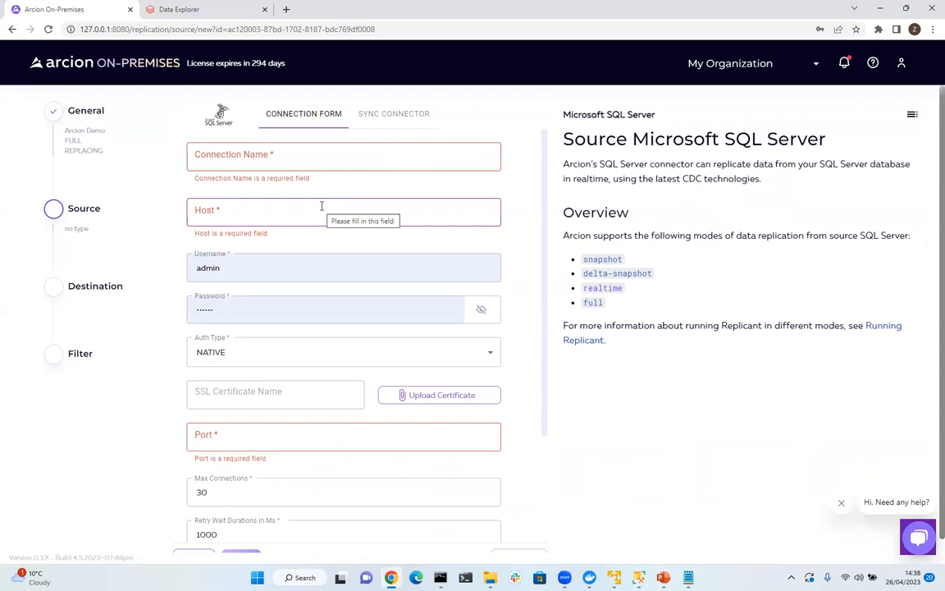
Examine the fields of the new SQL Server connection form, including the extractor type options, and return to the source connections
{"action": "scroll", "coordinate": [322, 205], "scroll_direction": "down", "scroll_amount": 1}
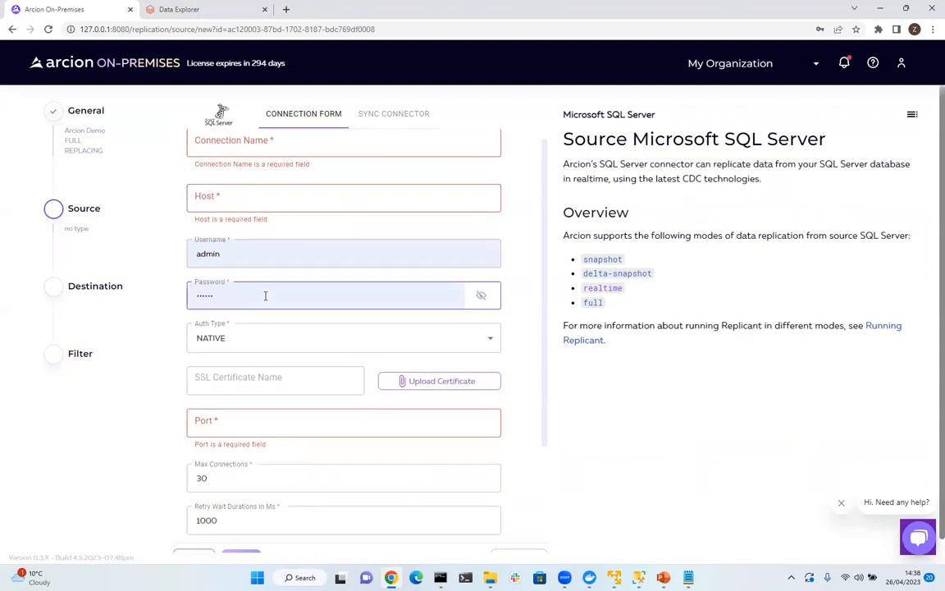
{"action": "scroll", "coordinate": [259, 389], "scroll_direction": "down", "scroll_amount": 1}
{"action": "scroll", "coordinate": [258, 389], "scroll_direction": "down", "scroll_amount": 2}
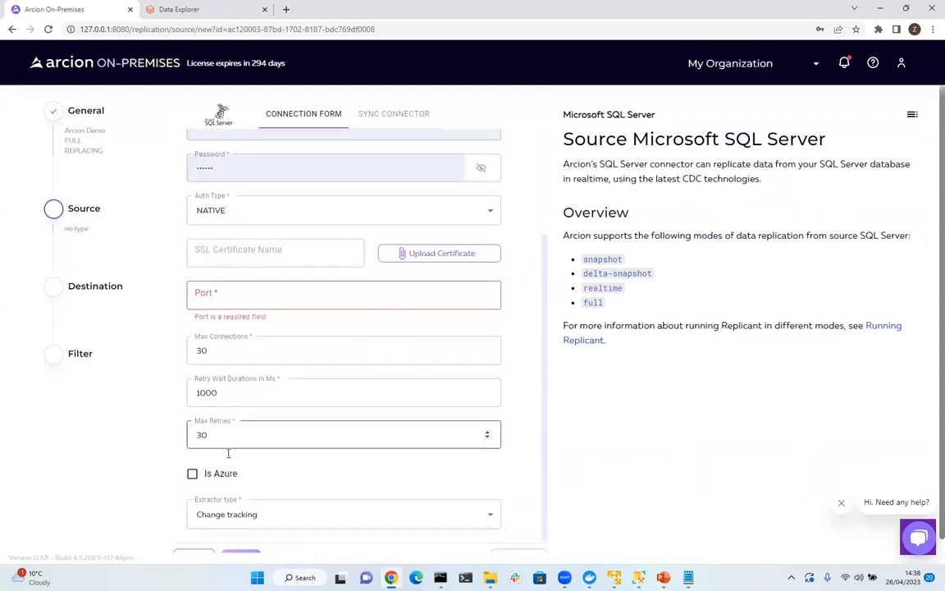
{"action": "scroll", "coordinate": [348, 509], "scroll_direction": "down", "scroll_amount": 1}
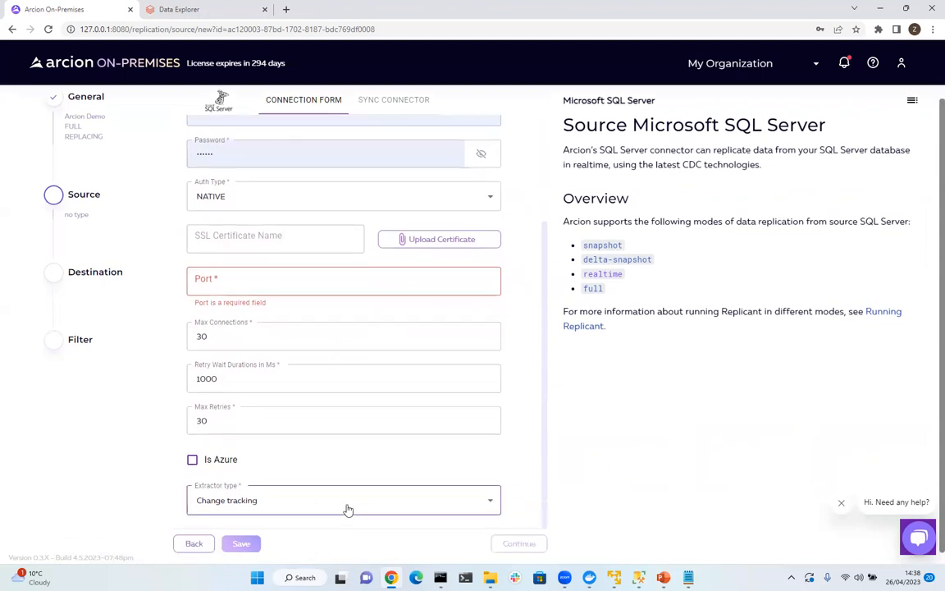
{"action": "left_click", "coordinate": [348, 509]}
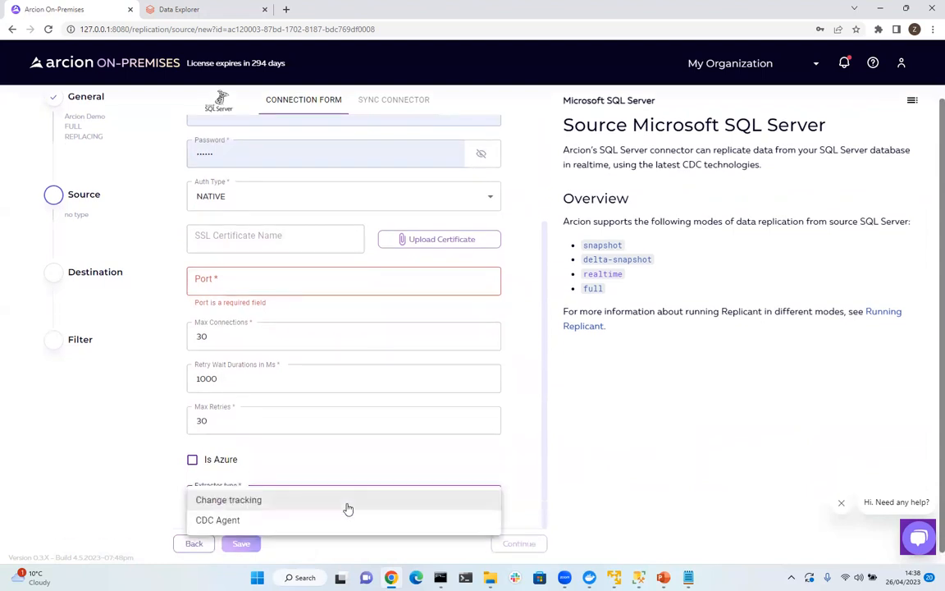
{"action": "left_click", "coordinate": [116, 391]}
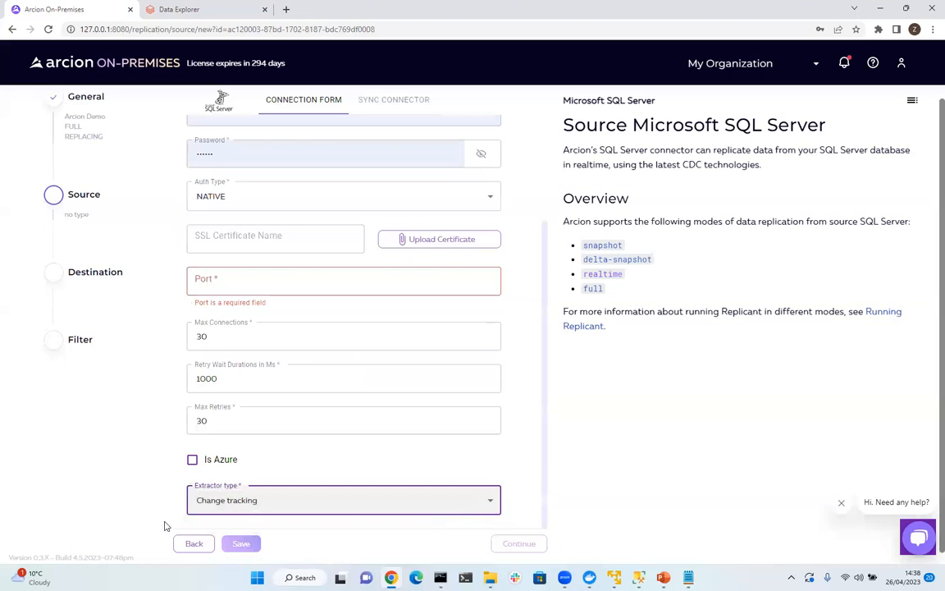
{"action": "left_click", "coordinate": [198, 549]}
{"action": "left_click", "coordinate": [194, 340]}
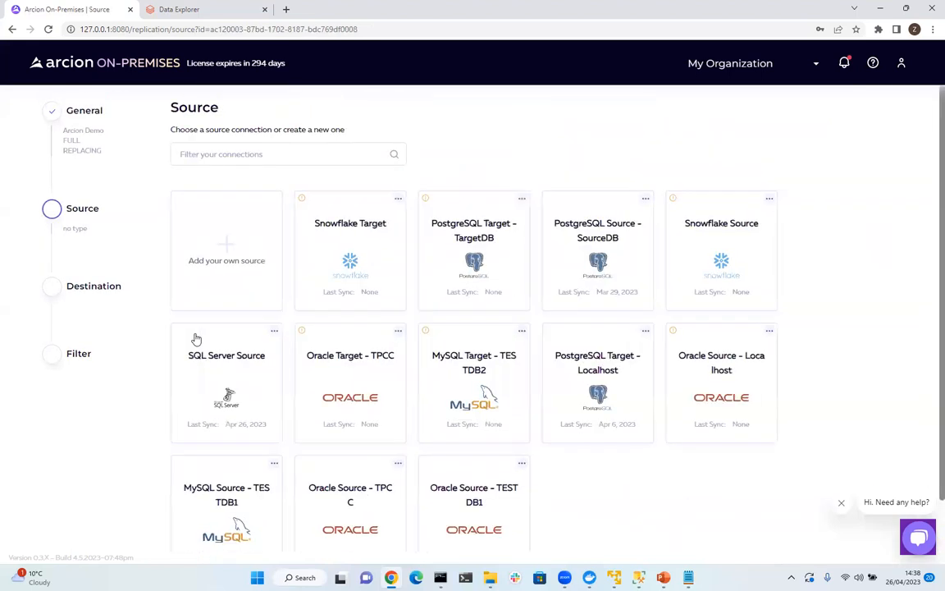
Open the existing SQL Server Source connection for editing, review its settings and test the connection
{"action": "left_click", "coordinate": [274, 331]}
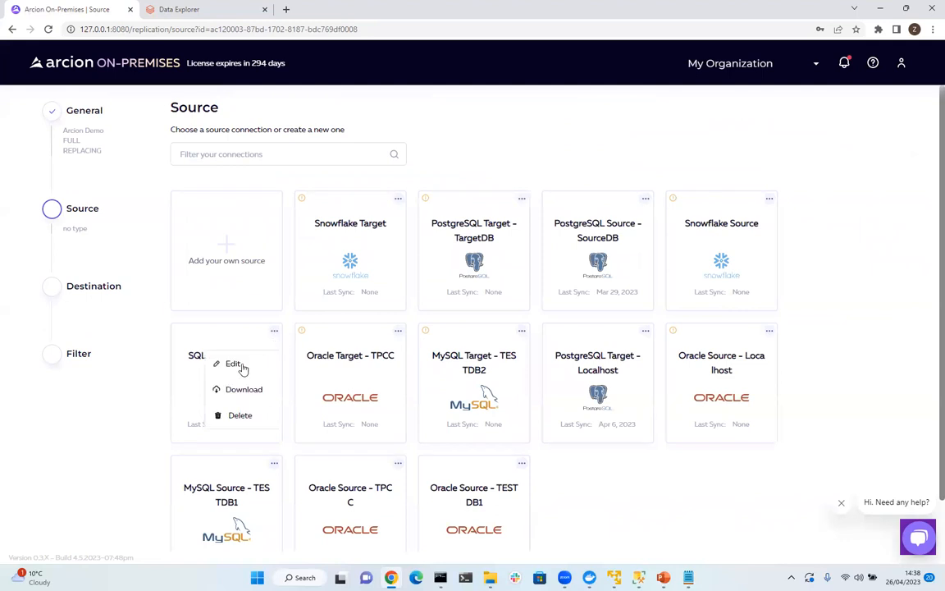
{"action": "left_click", "coordinate": [236, 365]}
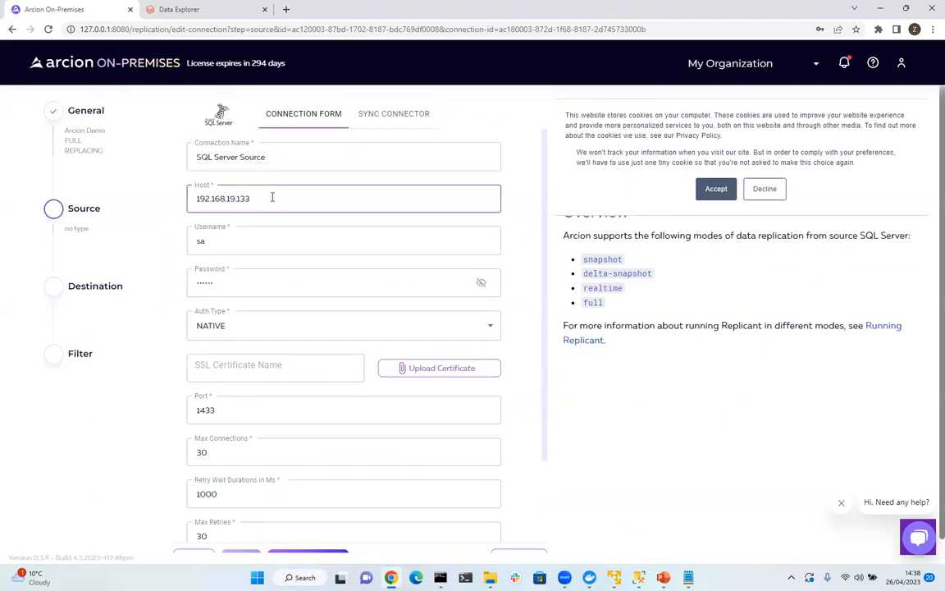
{"action": "scroll", "coordinate": [271, 197], "scroll_direction": "down", "scroll_amount": 1}
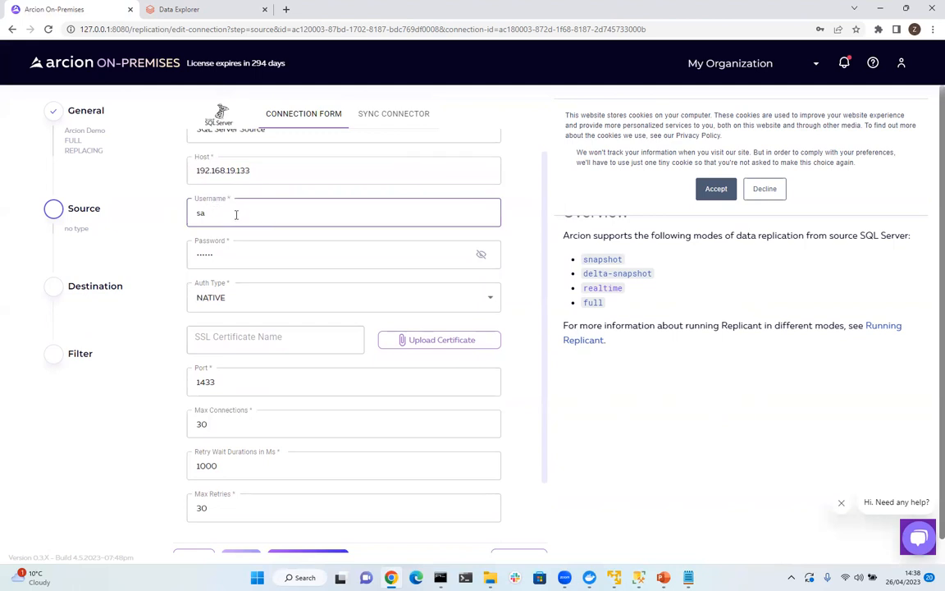
{"action": "scroll", "coordinate": [252, 267], "scroll_direction": "down", "scroll_amount": 2}
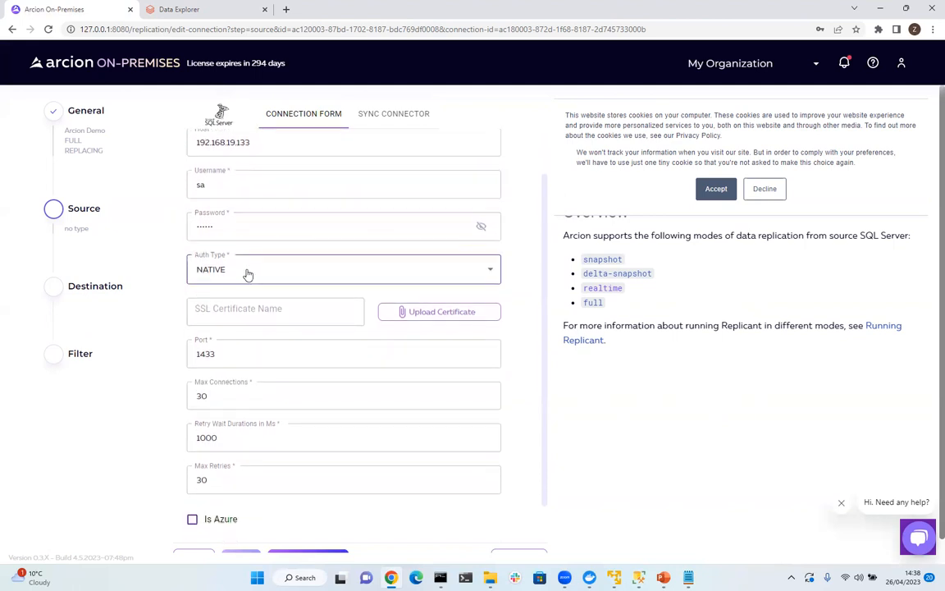
{"action": "scroll", "coordinate": [248, 275], "scroll_direction": "down", "scroll_amount": 2}
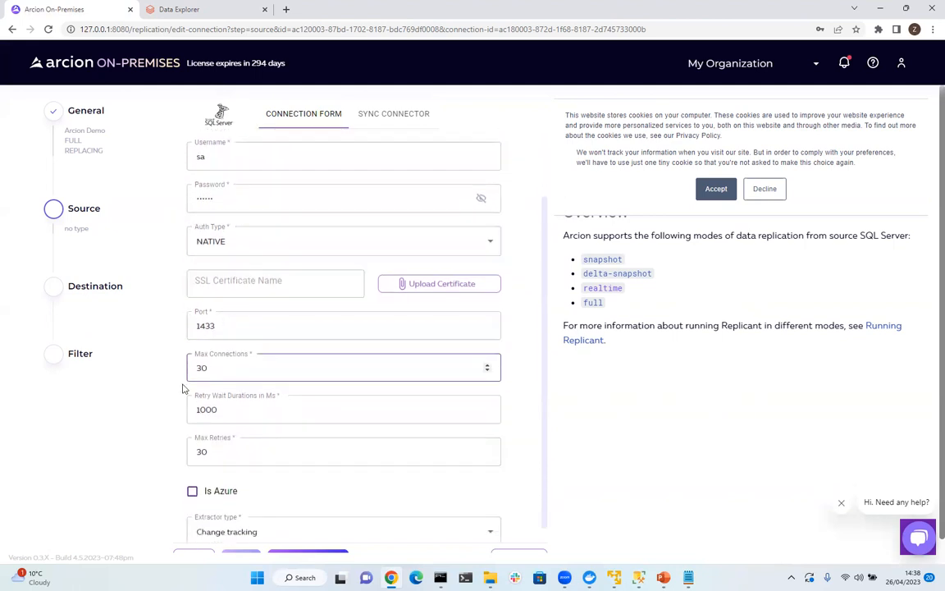
{"action": "scroll", "coordinate": [184, 386], "scroll_direction": "down", "scroll_amount": 1}
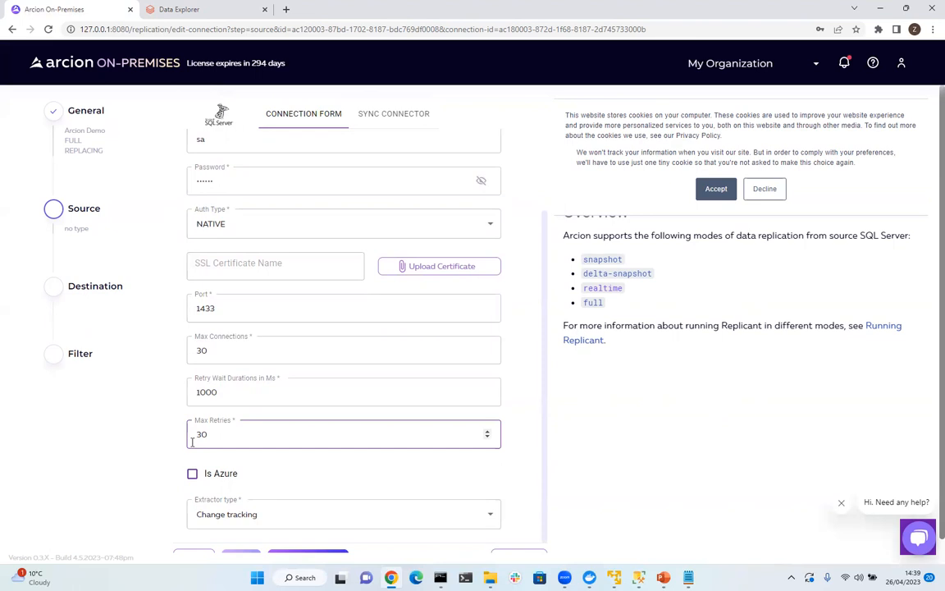
{"action": "scroll", "coordinate": [213, 468], "scroll_direction": "down", "scroll_amount": 2}
{"action": "left_click", "coordinate": [291, 525]}
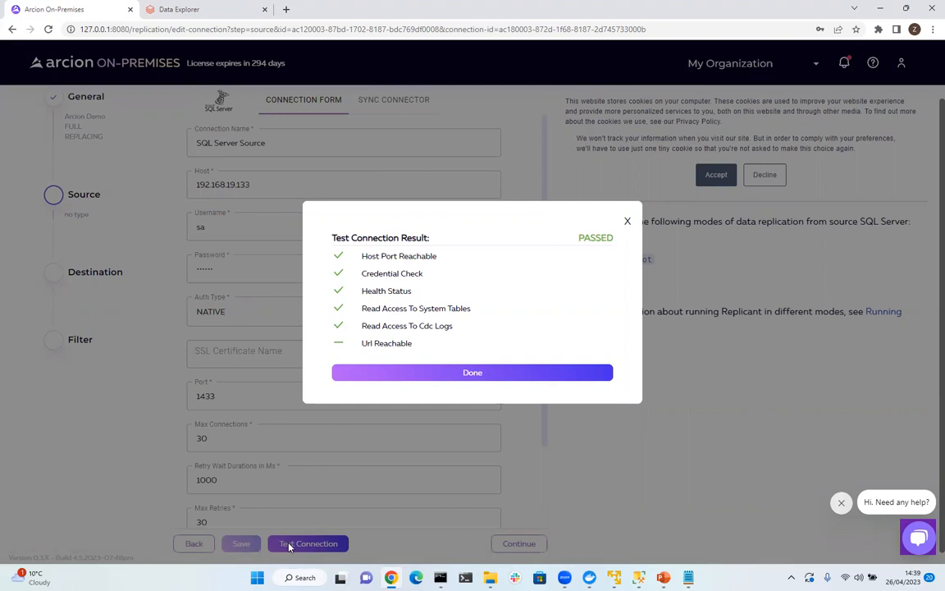
{"action": "left_click", "coordinate": [454, 374]}
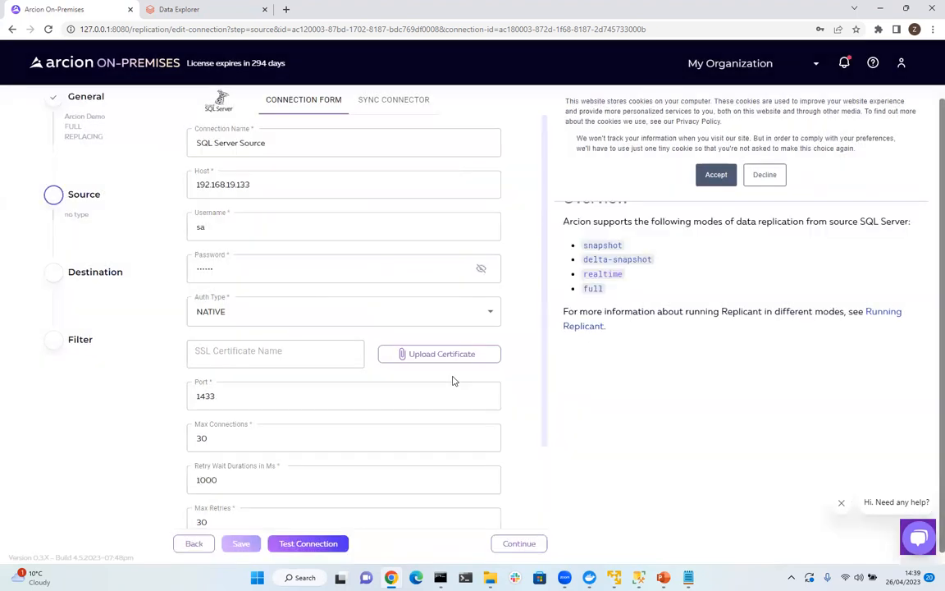
Continue to the sync connector view, expand the testdb1 database and proceed with SQL Server Source as the selected source
{"action": "left_click", "coordinate": [517, 545]}
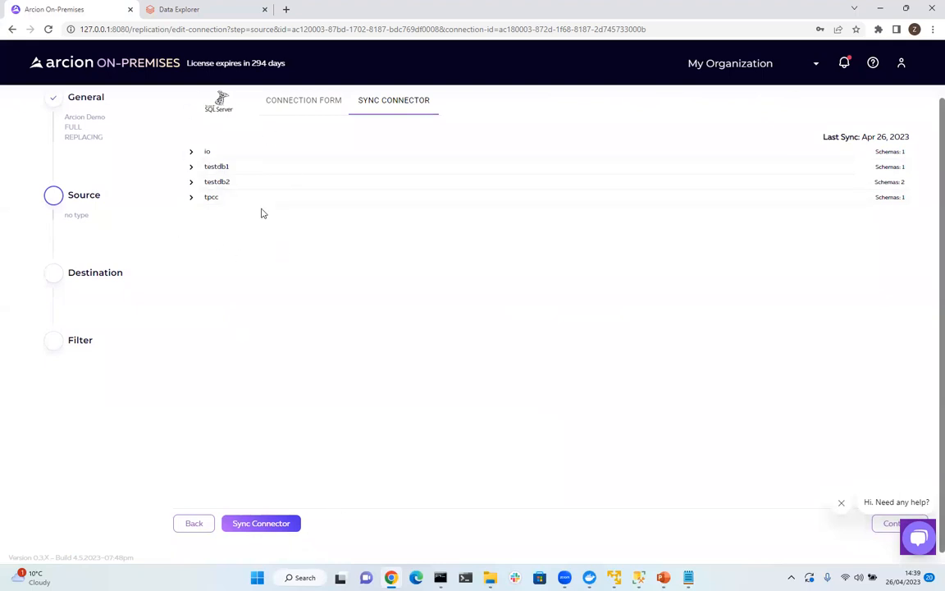
{"action": "left_click", "coordinate": [192, 165]}
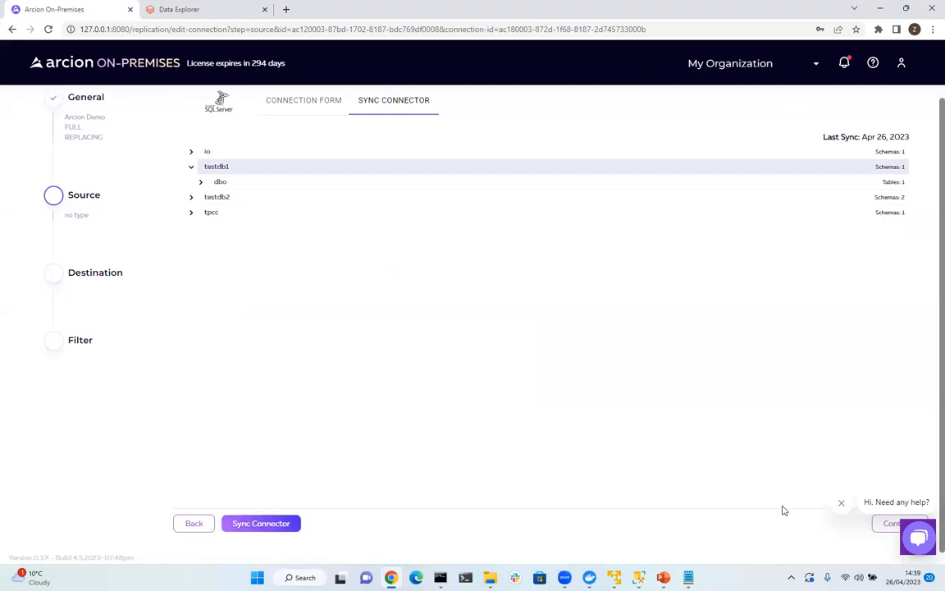
{"action": "left_click", "coordinate": [883, 528]}
{"action": "scroll", "coordinate": [684, 488], "scroll_direction": "down", "scroll_amount": 2}
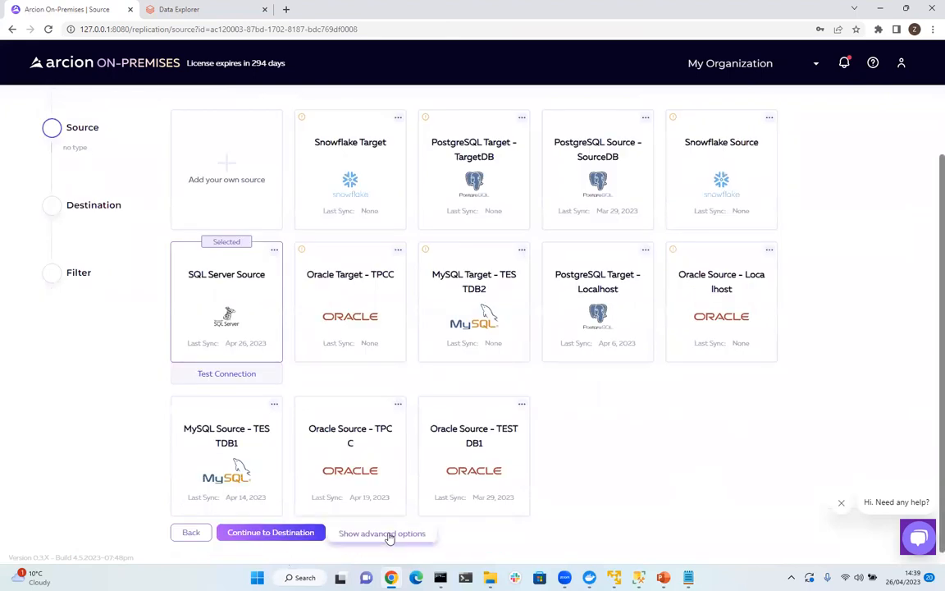
Examine the advanced extractor settings for creating a new SQL Server extractor, including the realtime configuration, and return to the source connections without saving
{"action": "left_click", "coordinate": [389, 535]}
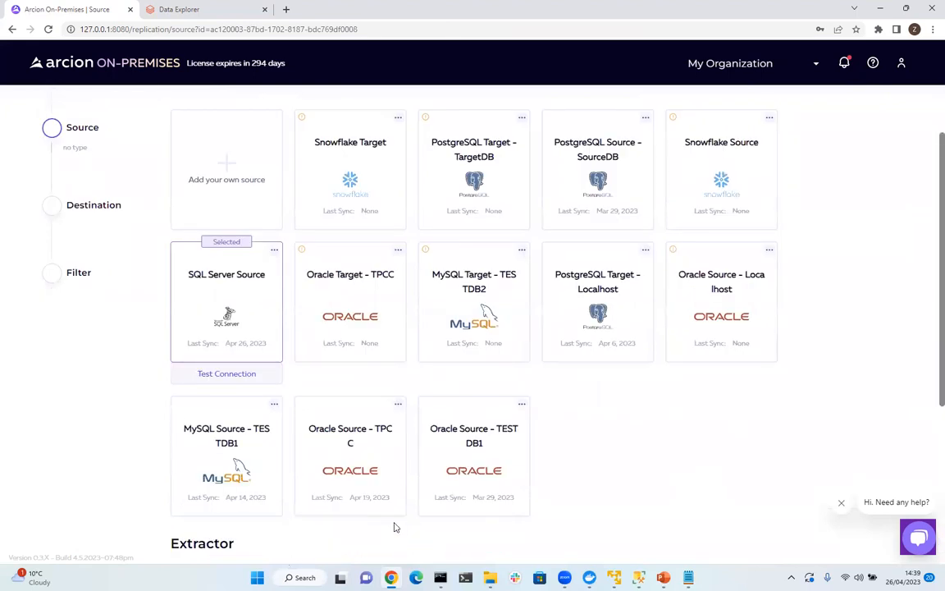
{"action": "scroll", "coordinate": [392, 530], "scroll_direction": "down", "scroll_amount": 3}
{"action": "scroll", "coordinate": [394, 525], "scroll_direction": "down", "scroll_amount": 1}
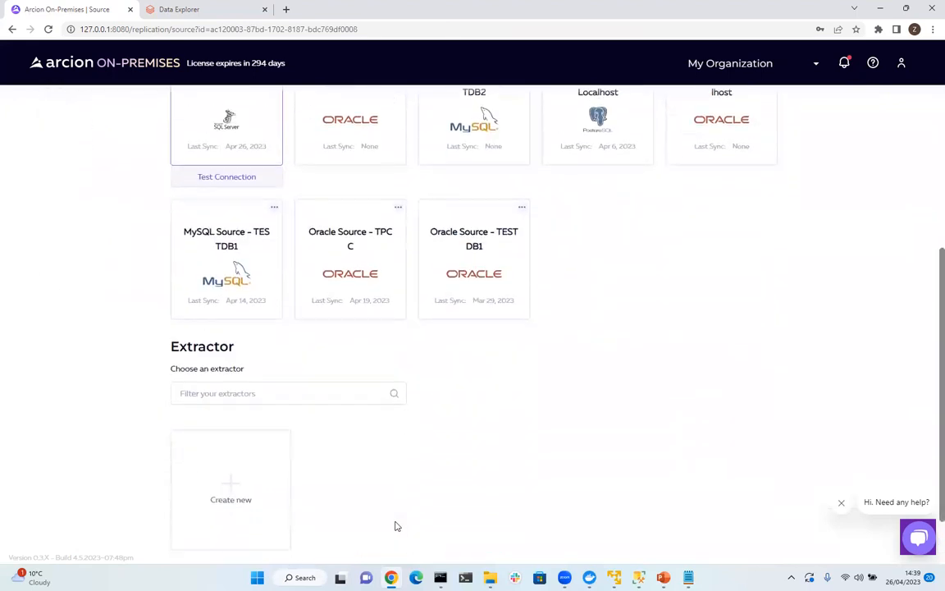
{"action": "left_click", "coordinate": [237, 473]}
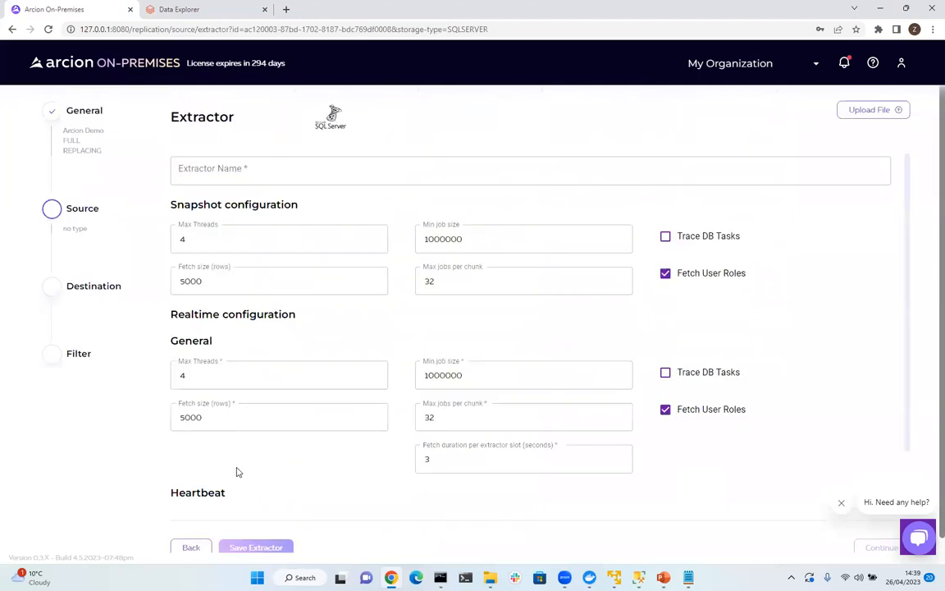
{"action": "scroll", "coordinate": [236, 472], "scroll_direction": "down", "scroll_amount": 1}
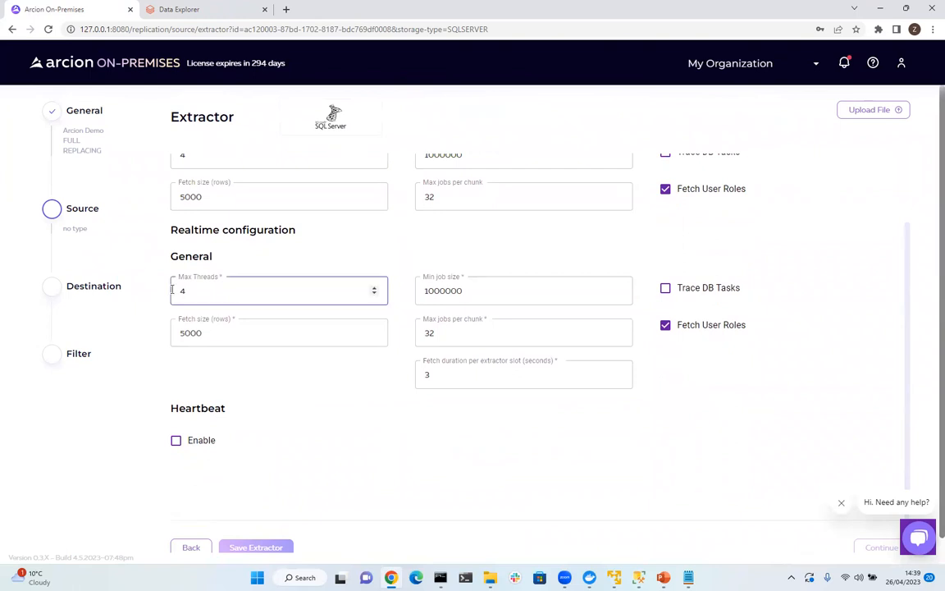
{"action": "left_click", "coordinate": [191, 545]}
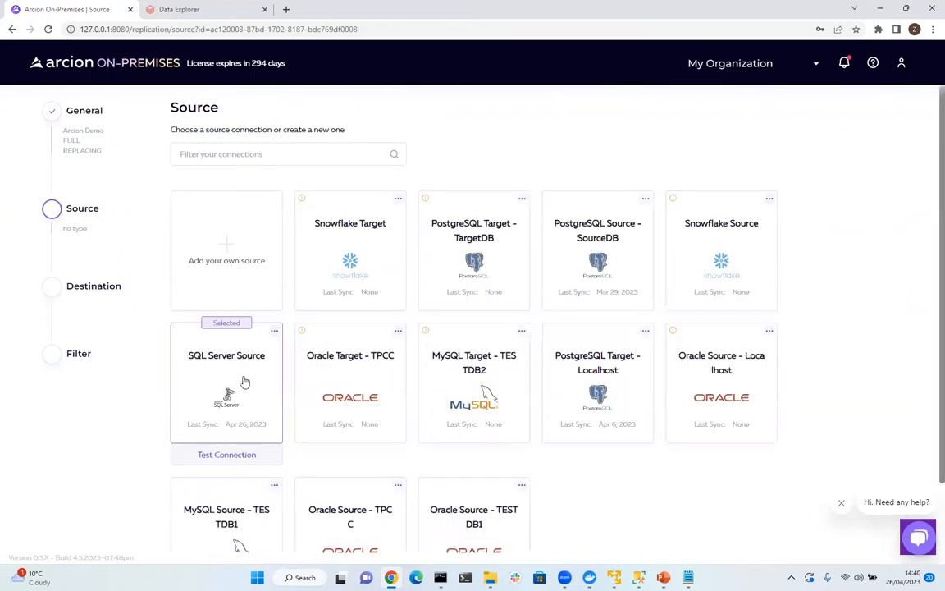
Keep SQL Server Source as the selected source connection and continue to the destination stage
{"action": "left_click", "coordinate": [243, 381]}
{"action": "left_click", "coordinate": [243, 381]}
{"action": "scroll", "coordinate": [432, 418], "scroll_direction": "down", "scroll_amount": 2}
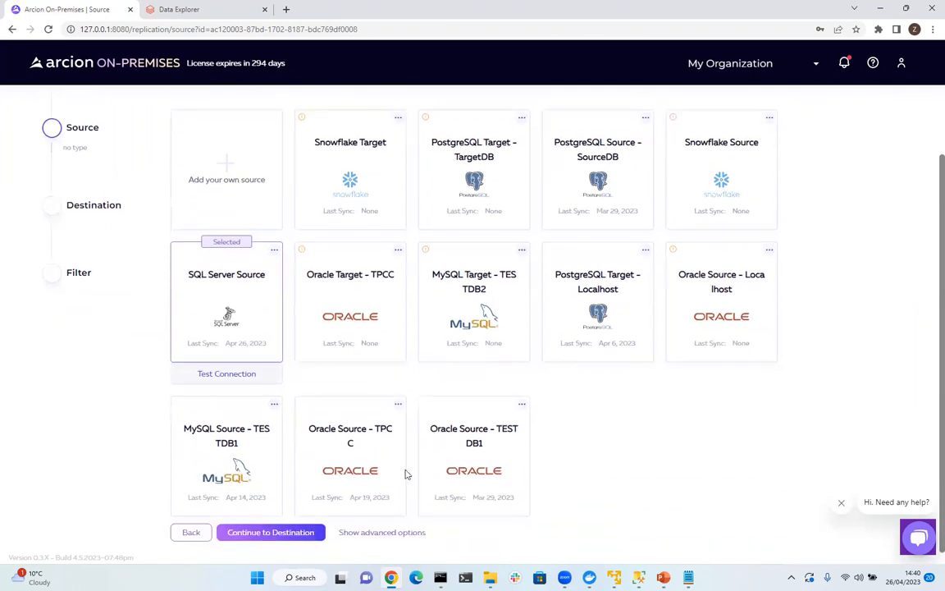
{"action": "left_click", "coordinate": [257, 535]}
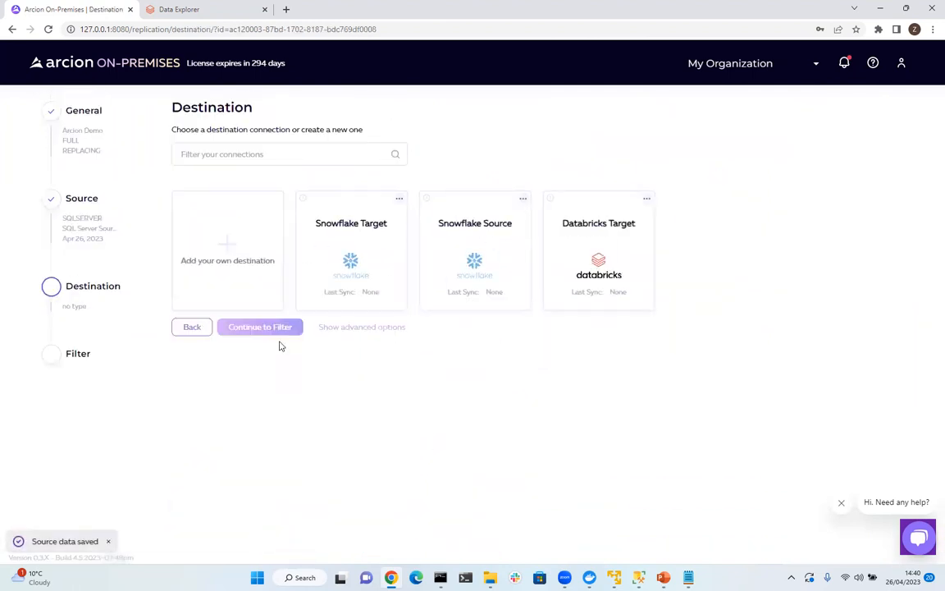
Look over the available destination types, then open the existing Databricks Target connection and review its settings and stage type options
{"action": "left_click", "coordinate": [226, 263]}
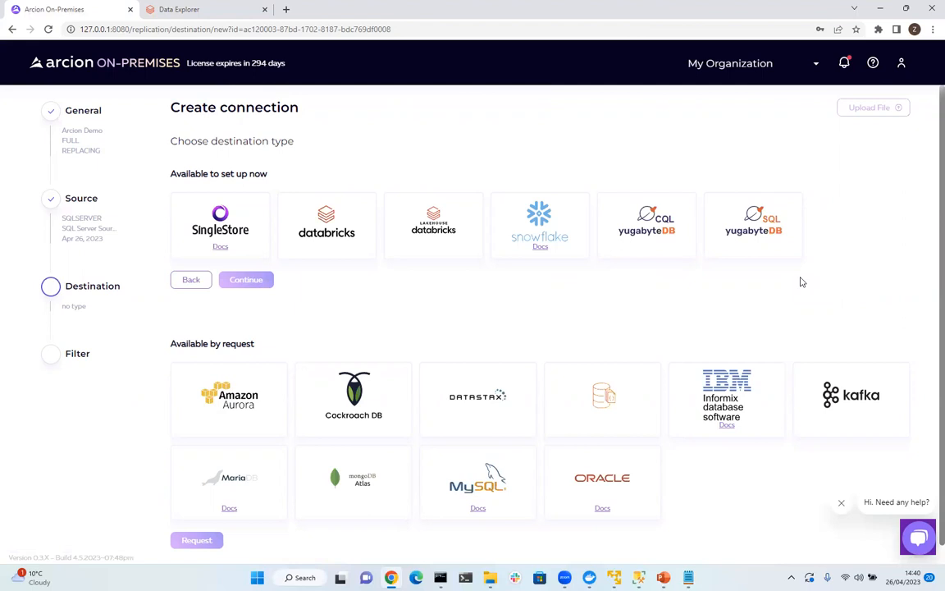
{"action": "left_click", "coordinate": [195, 281]}
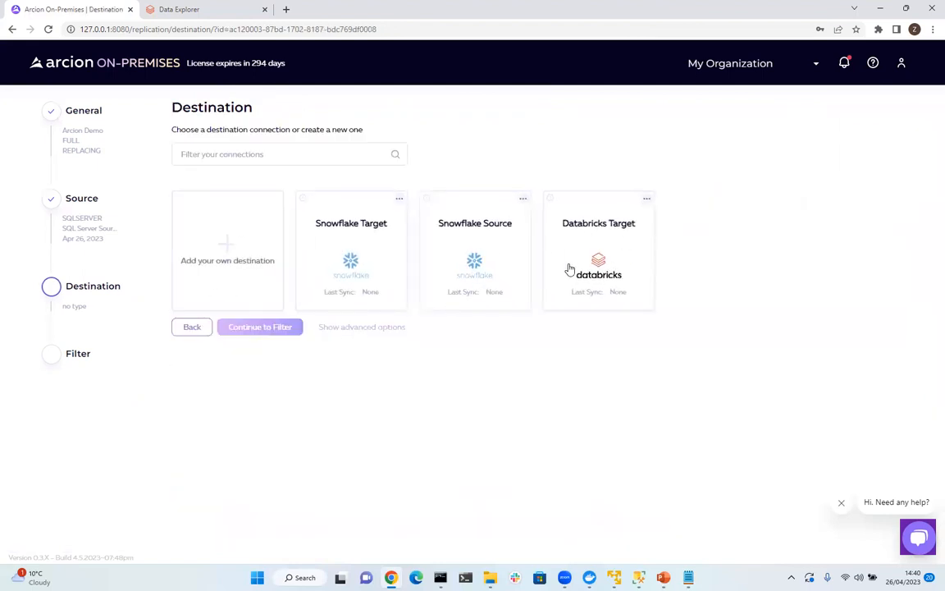
{"action": "left_click", "coordinate": [647, 199]}
{"action": "left_click", "coordinate": [605, 233]}
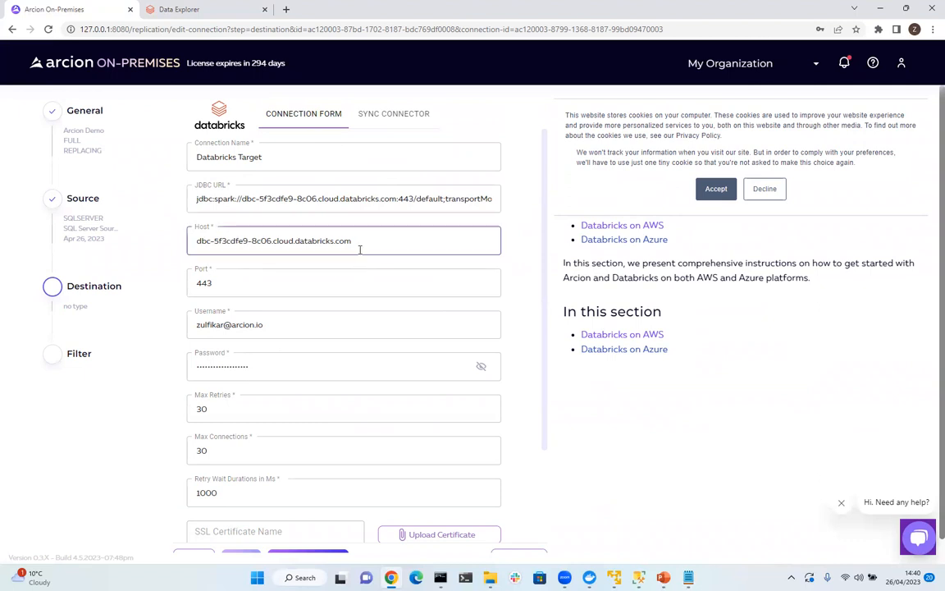
{"action": "scroll", "coordinate": [359, 250], "scroll_direction": "down", "scroll_amount": 3}
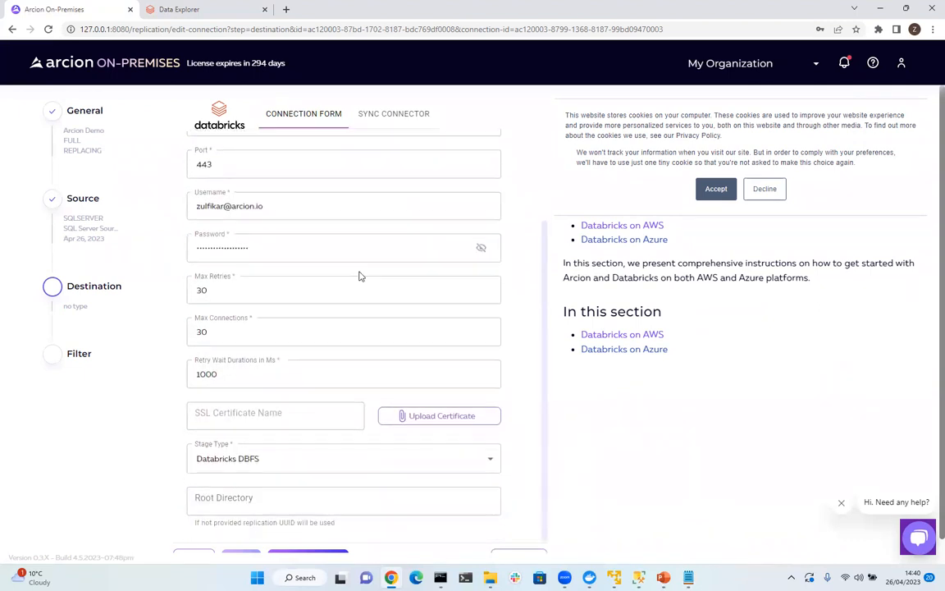
{"action": "left_click", "coordinate": [490, 460]}
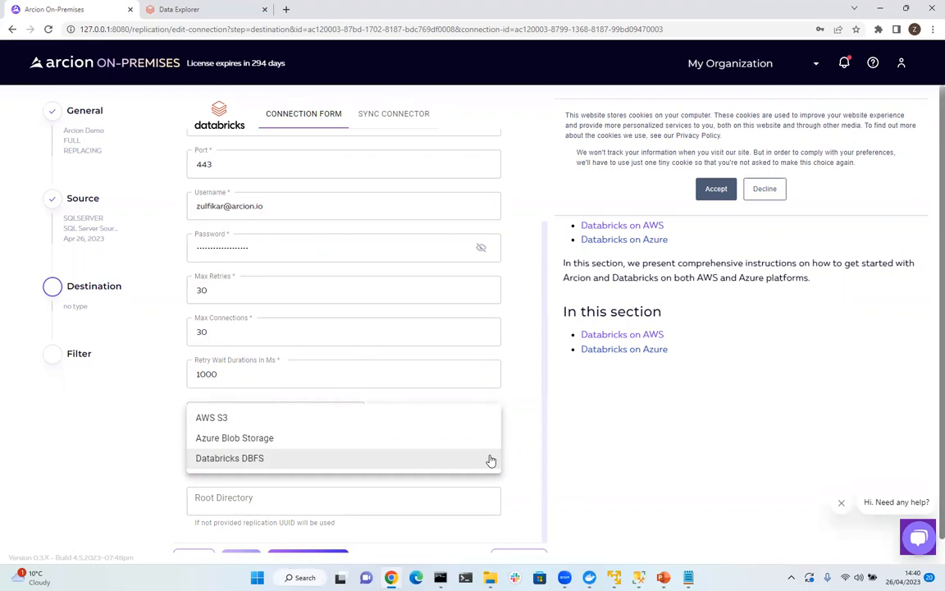
{"action": "left_click", "coordinate": [490, 460]}
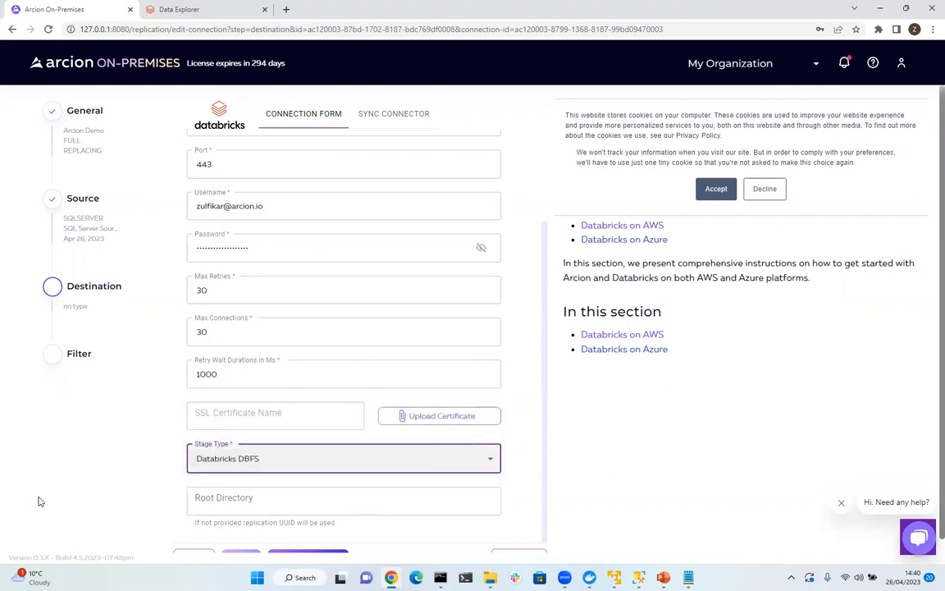
Proceed past the optional connector sync with Databricks Target as the selected destination and continue to the filter stage
{"action": "scroll", "coordinate": [98, 505], "scroll_direction": "down", "scroll_amount": 1}
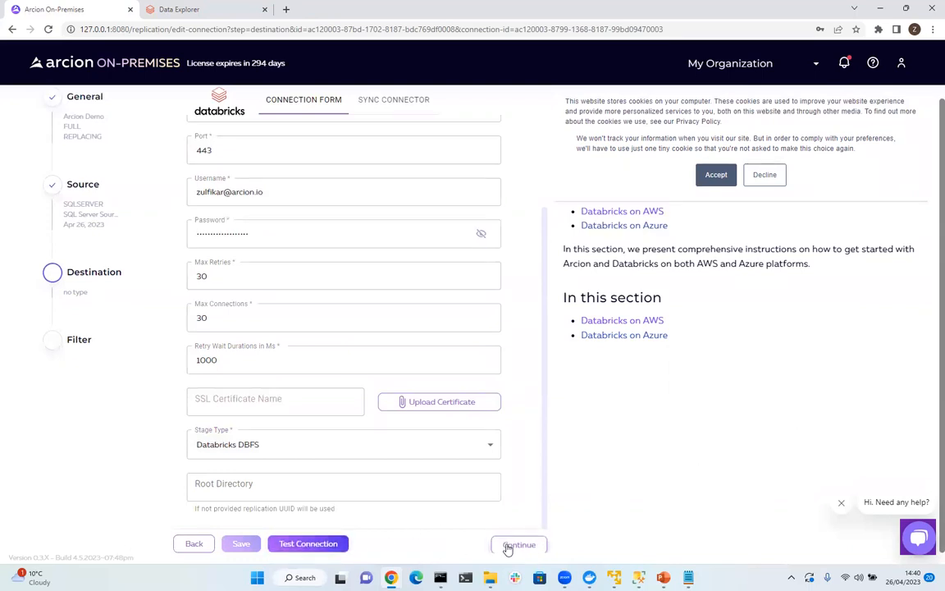
{"action": "left_click", "coordinate": [517, 545]}
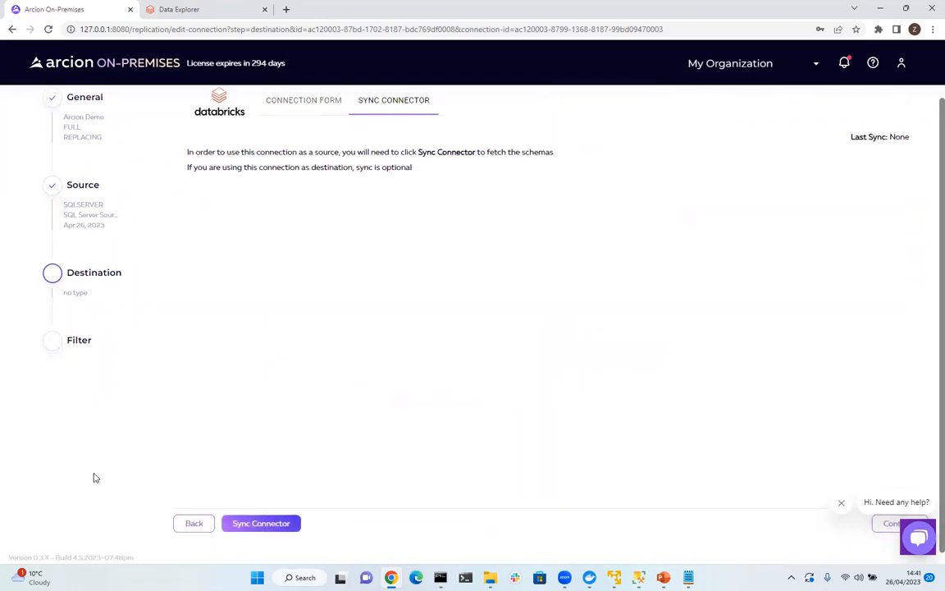
{"action": "left_click", "coordinate": [891, 524]}
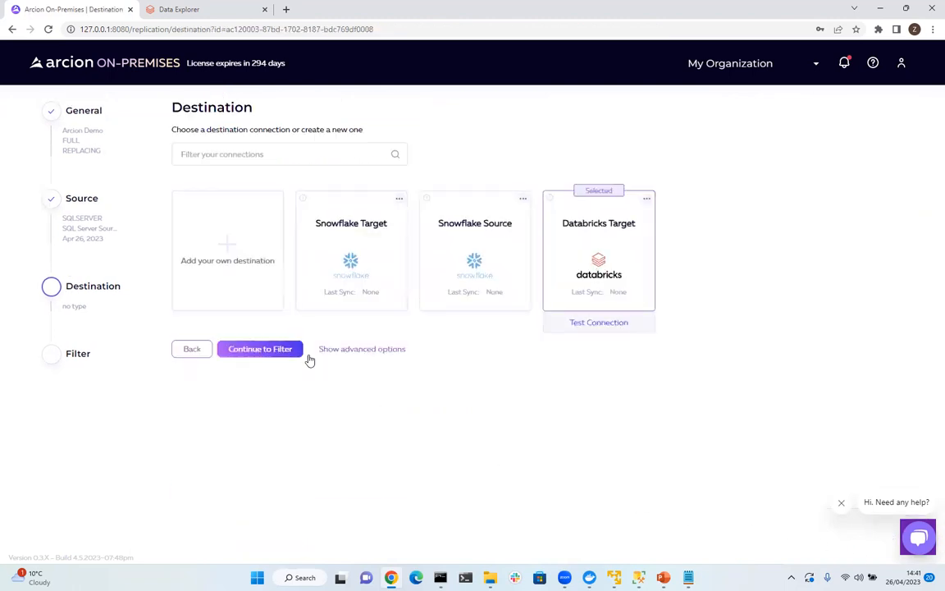
{"action": "left_click", "coordinate": [262, 353]}
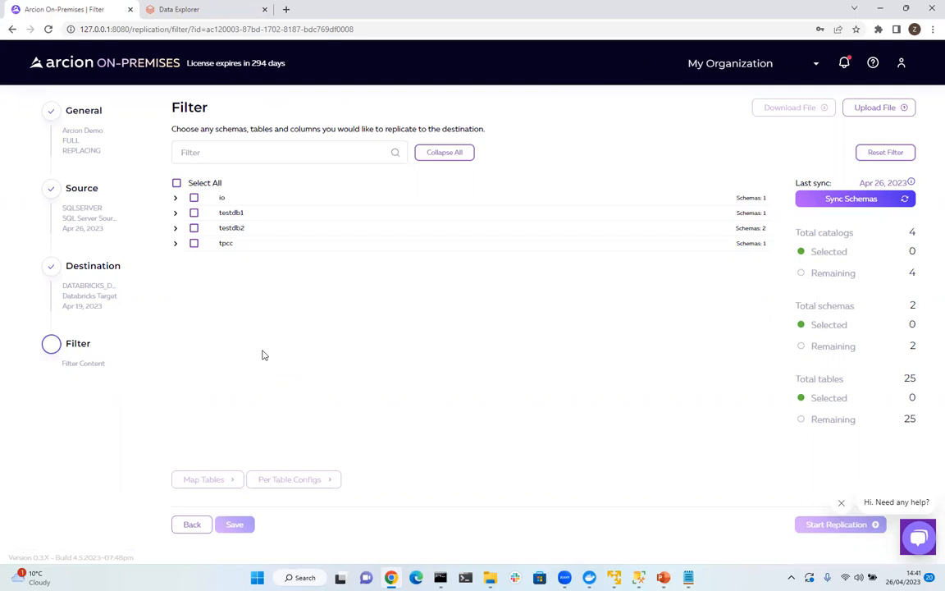
Include the dbo schema of testdb1 with its movies table in the replication filter and proceed to table mapping
{"action": "left_click", "coordinate": [175, 213]}
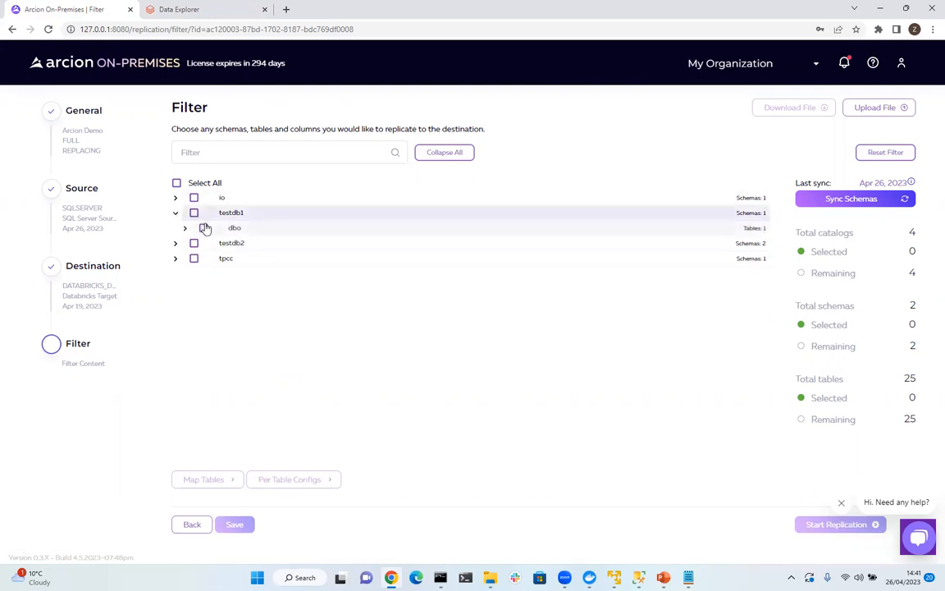
{"action": "left_click", "coordinate": [204, 228]}
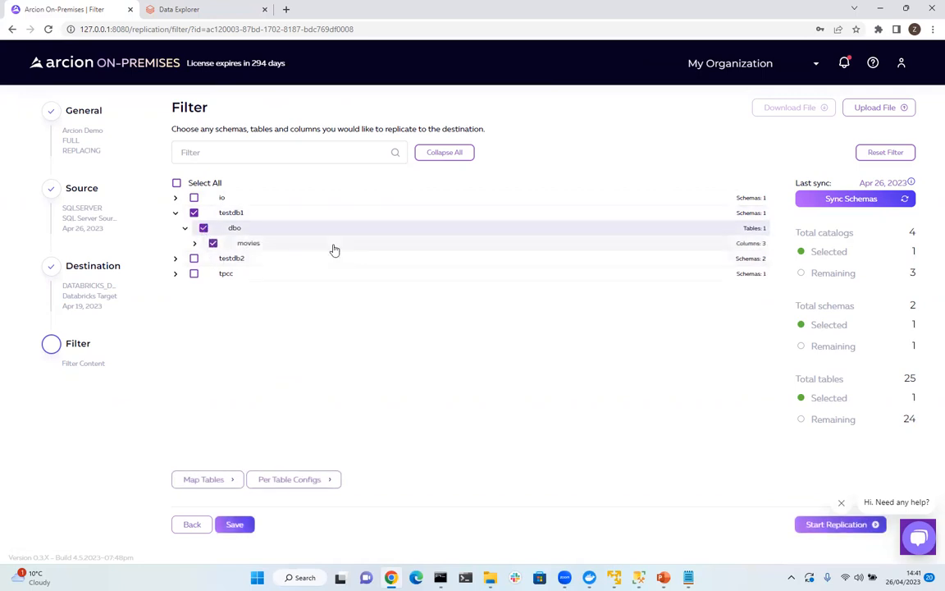
{"action": "left_click", "coordinate": [205, 481]}
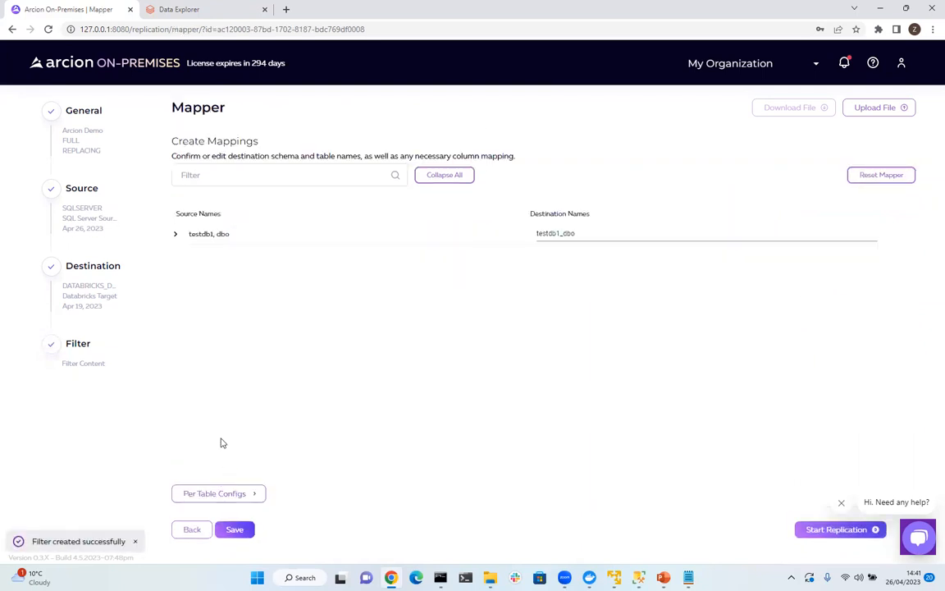
Expand the testdb1 dbo mapping down to the movies columns, set the destination schema name to zq_db and save the mapping
{"action": "left_click", "coordinate": [176, 235]}
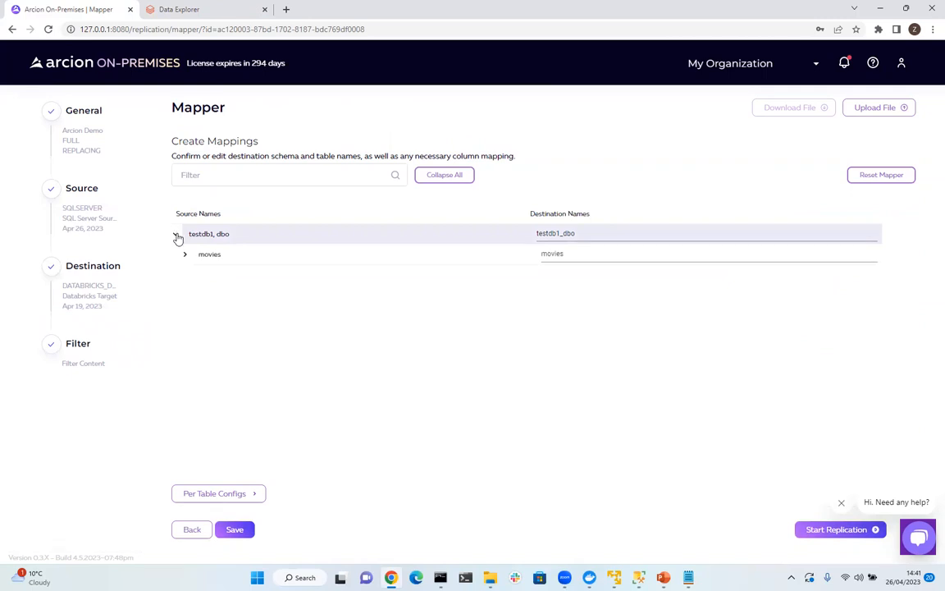
{"action": "left_click", "coordinate": [186, 256]}
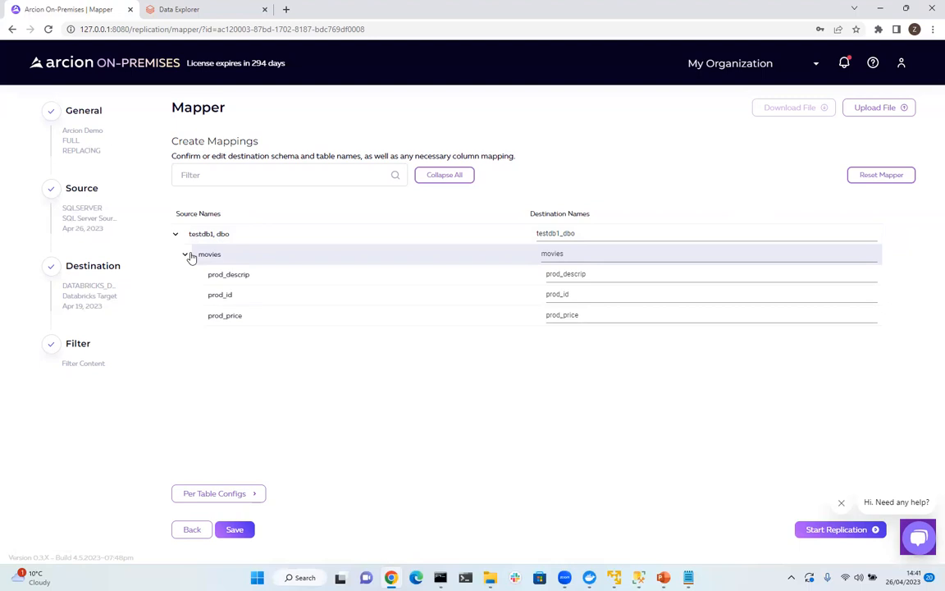
{"action": "left_click_drag", "start_coordinate": [539, 233], "coordinate": [577, 233]}
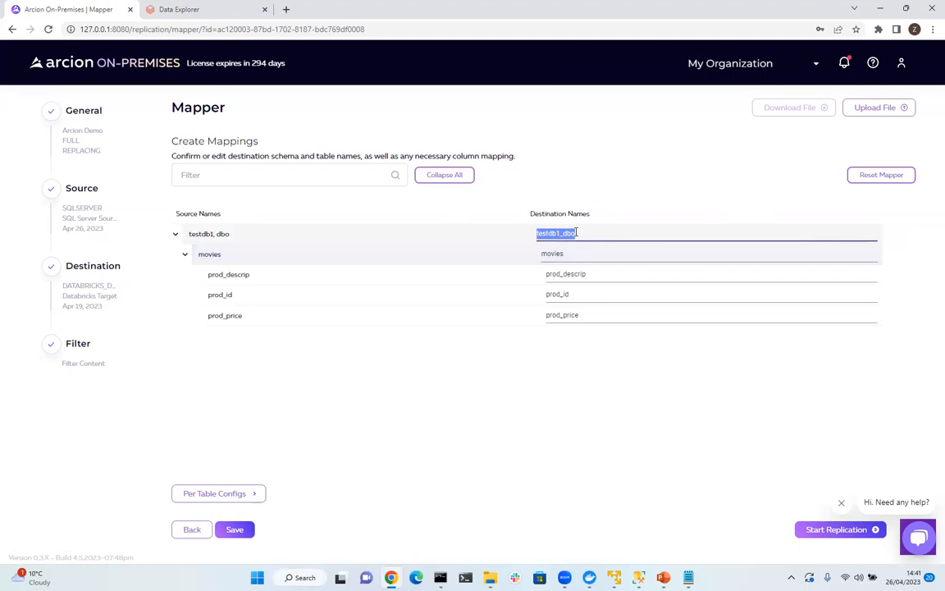
{"action": "type", "text": "zo"}
{"action": "type", "text": "_db"}
{"action": "left_click", "coordinate": [234, 530]}
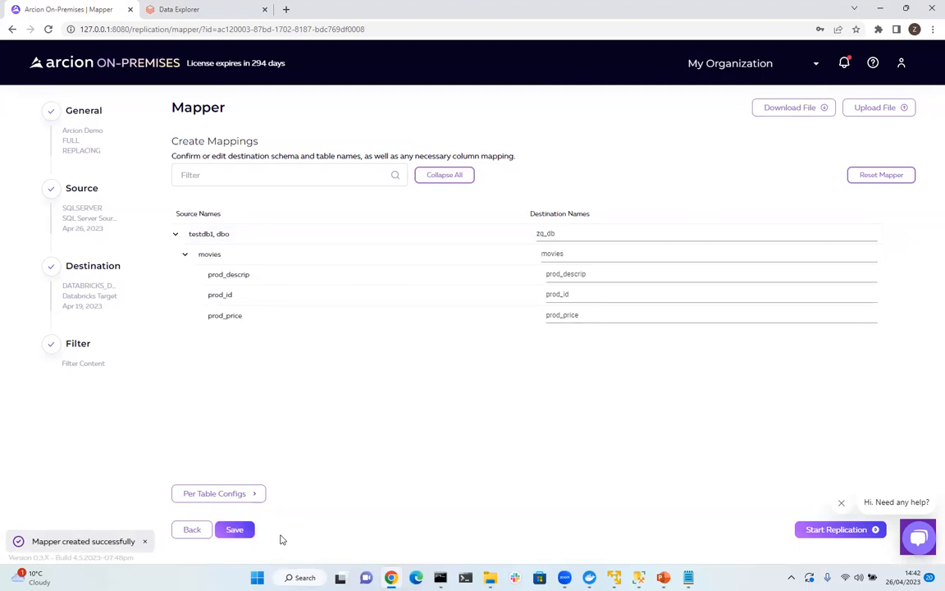
Start the Arcion Demo replication and examine its available actions, row statistics, progress chart and trace log
{"action": "left_click", "coordinate": [832, 530]}
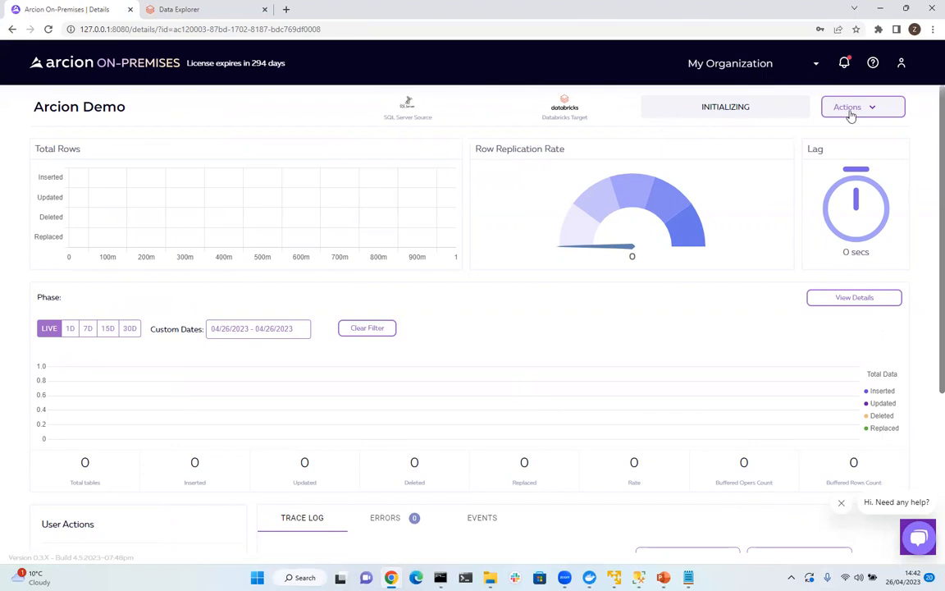
{"action": "left_click", "coordinate": [881, 110]}
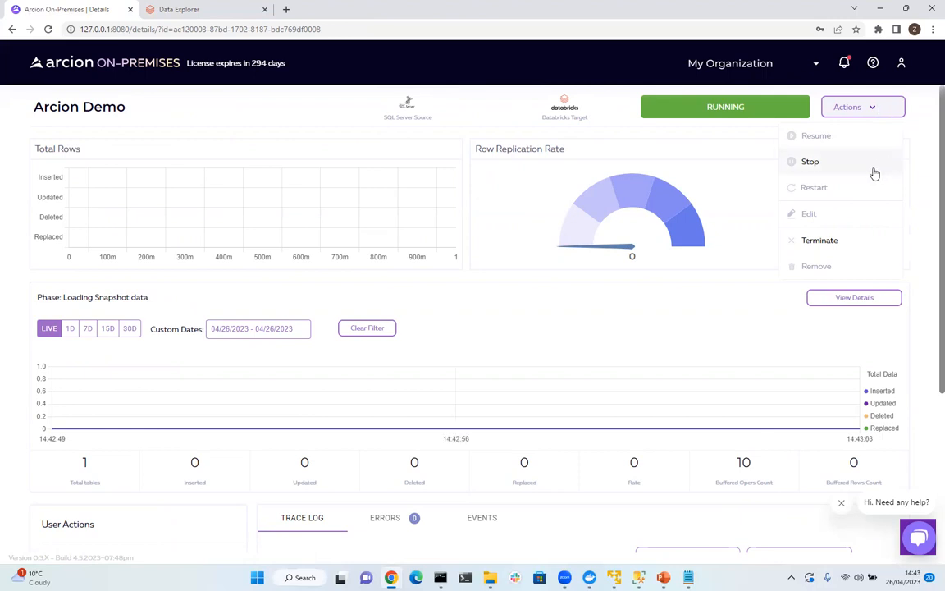
{"action": "left_click", "coordinate": [919, 188]}
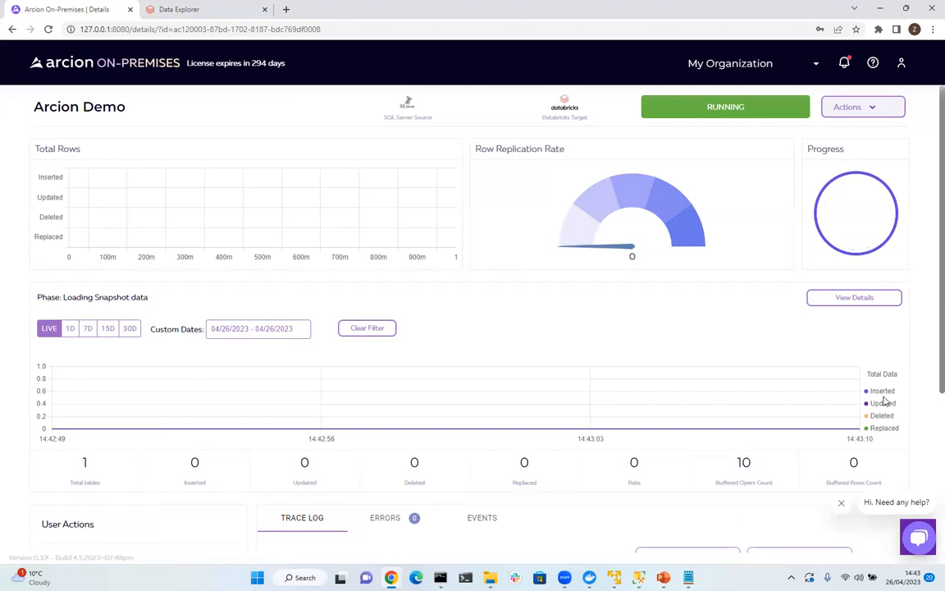
{"action": "scroll", "coordinate": [860, 385], "scroll_direction": "down", "scroll_amount": 2}
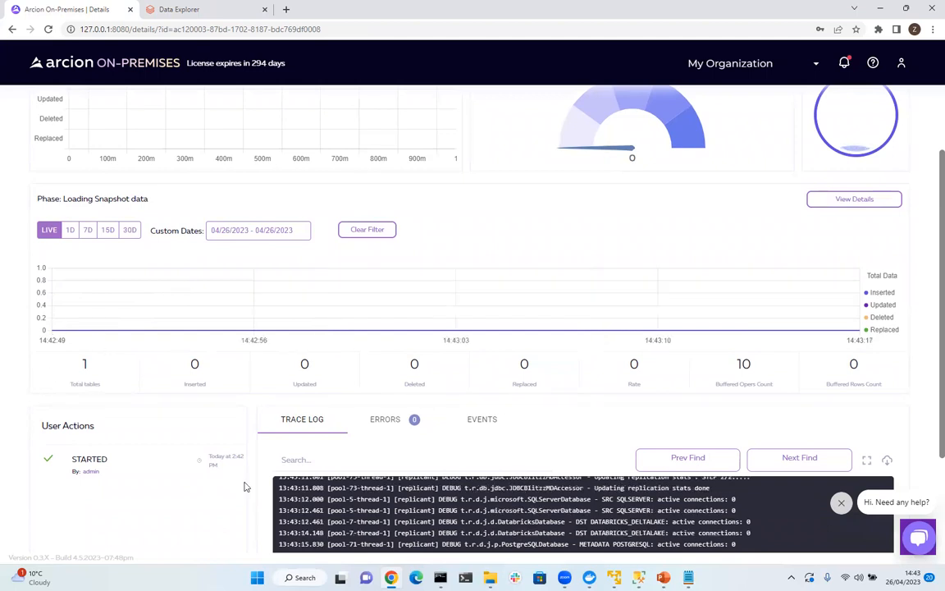
{"action": "scroll", "coordinate": [233, 488], "scroll_direction": "down", "scroll_amount": 1}
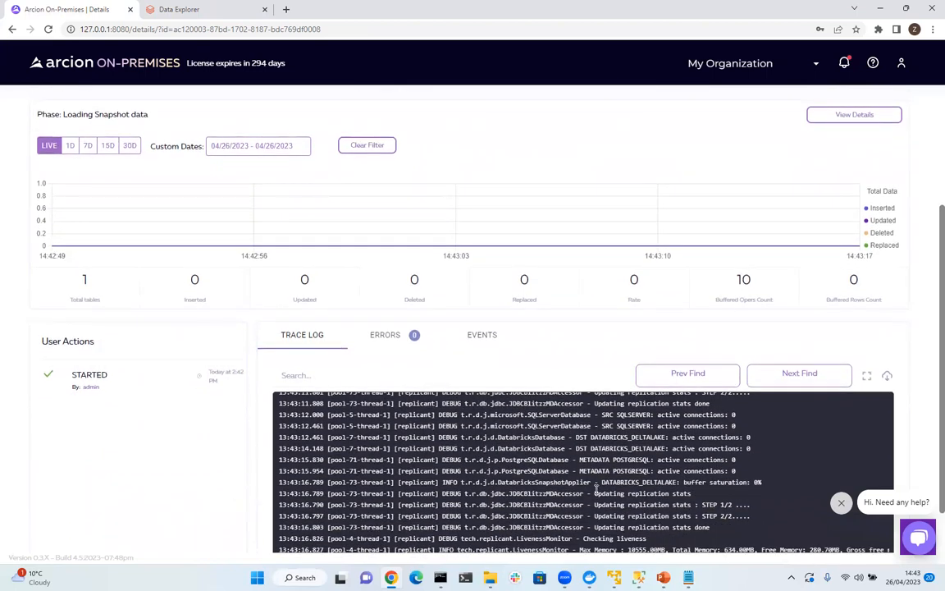
{"action": "scroll", "coordinate": [244, 475], "scroll_direction": "down", "scroll_amount": 1}
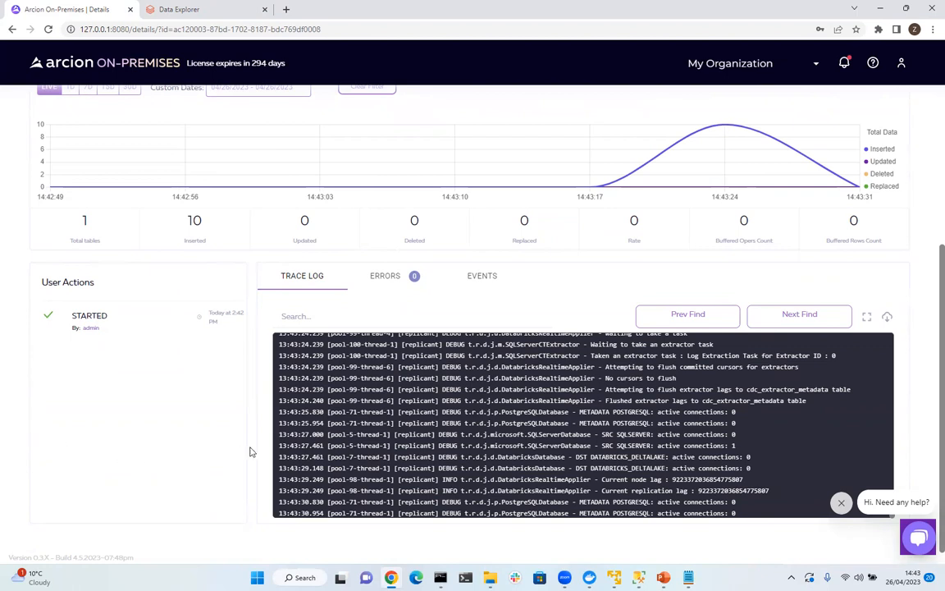
{"action": "scroll", "coordinate": [663, 159], "scroll_direction": "up", "scroll_amount": 1}
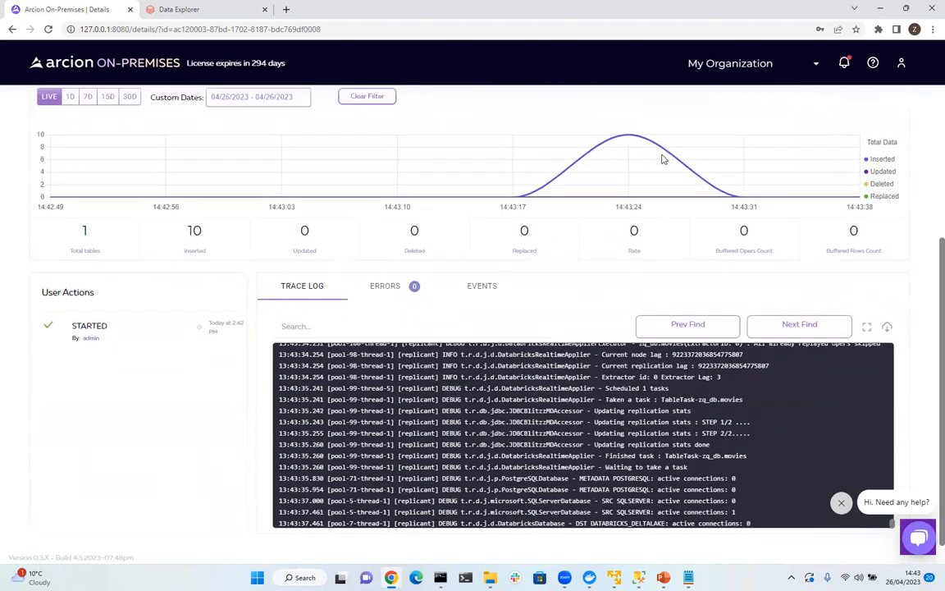
{"action": "scroll", "coordinate": [663, 159], "scroll_direction": "up", "scroll_amount": 1}
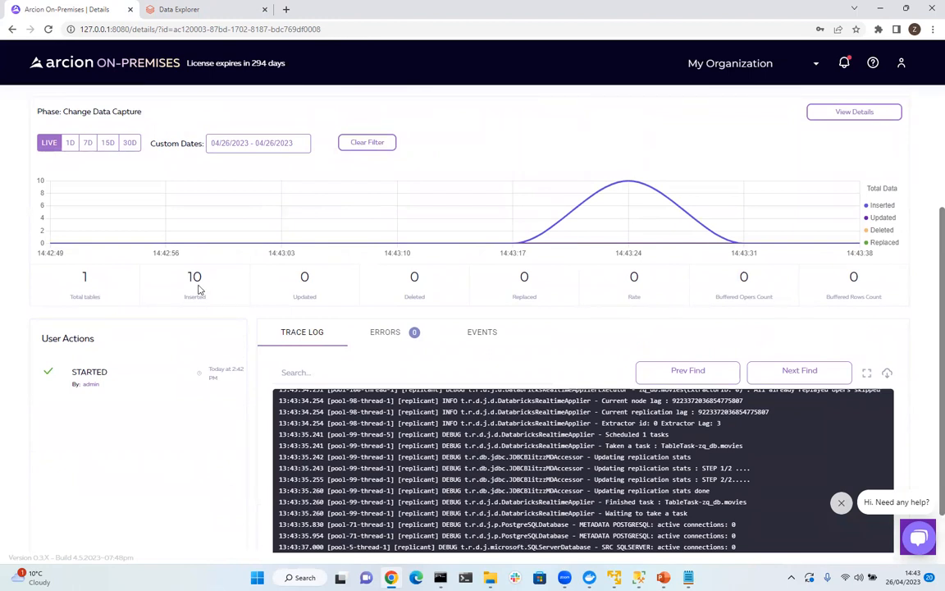
Switch to the Databricks Data Explorer and reselect the zq_db schema in hive_metastore to check its replicated tables
{"action": "left_click", "coordinate": [205, 9]}
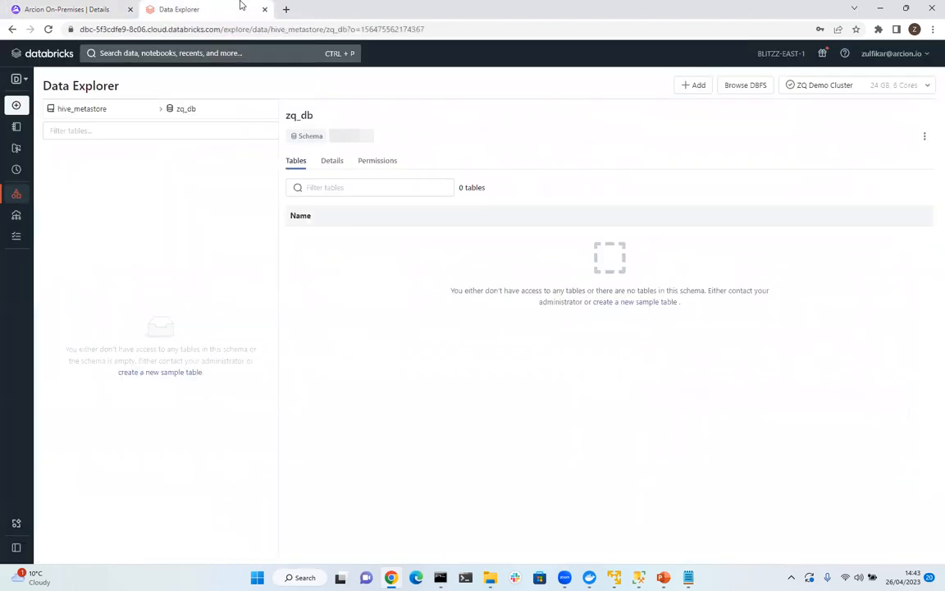
{"action": "left_click", "coordinate": [211, 115]}
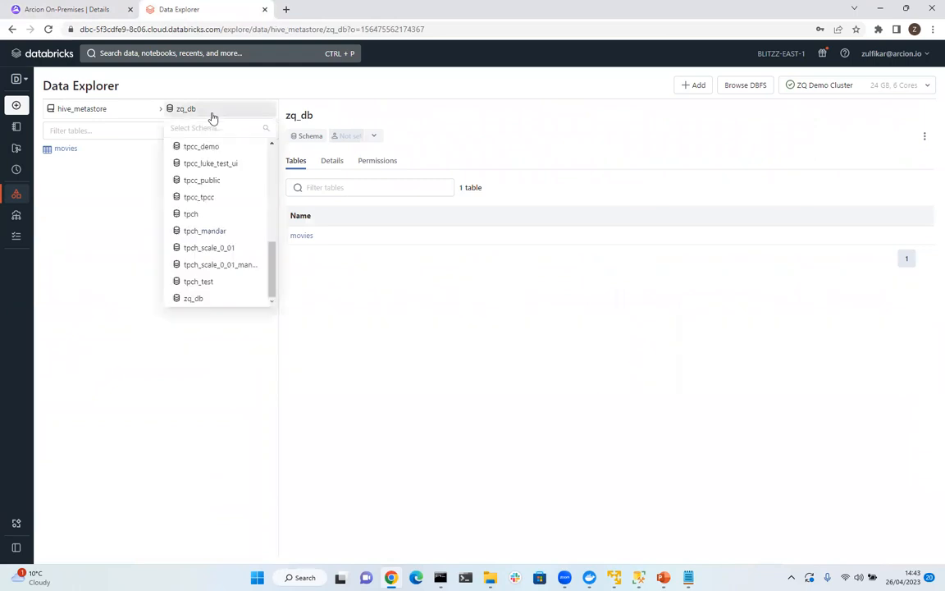
{"action": "left_click", "coordinate": [206, 300]}
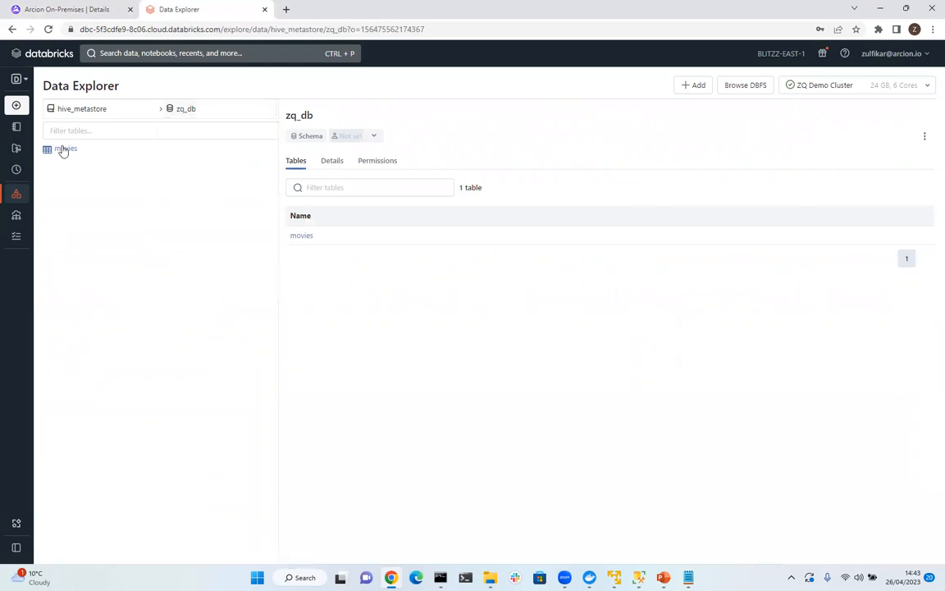
Open the movies table in the zq_db schema and view its sample data
{"action": "left_click", "coordinate": [301, 237]}
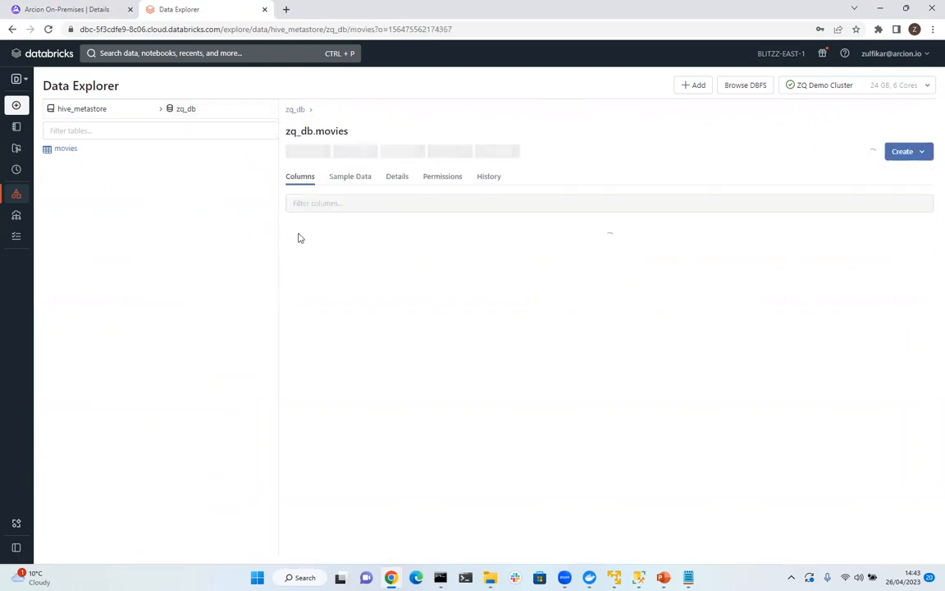
{"action": "left_click", "coordinate": [342, 179]}
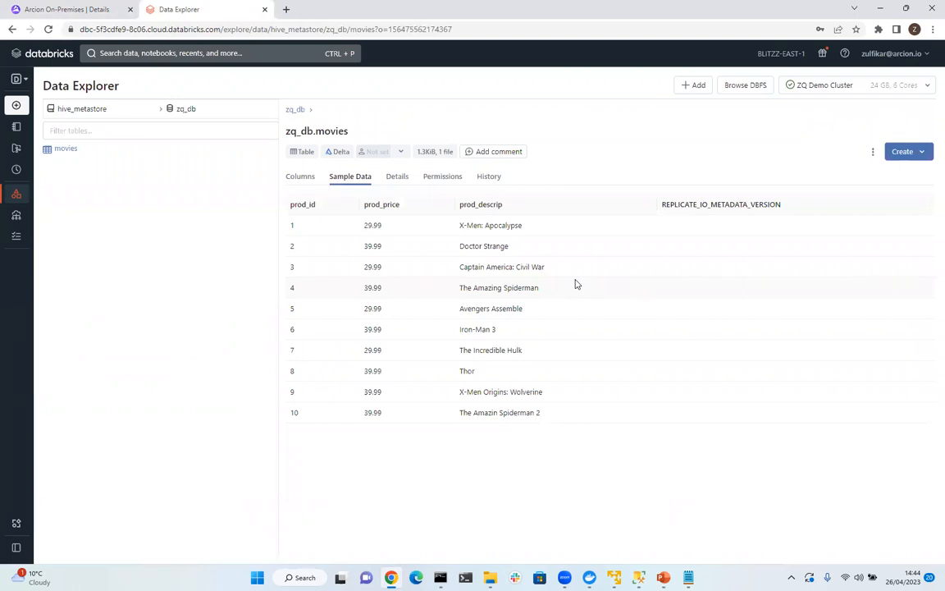
Glance at the Arcion Demo details, switch to SQL Server Management Studio and execute the SQLQuery7.sql insert, update and delete statements on the movies table
{"action": "left_click", "coordinate": [101, 10]}
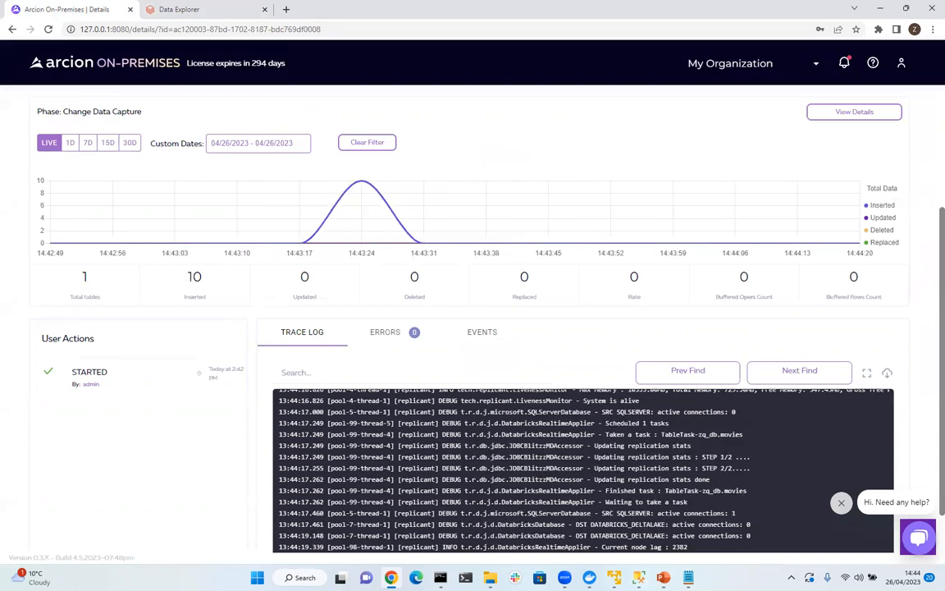
{"action": "left_click", "coordinate": [639, 577]}
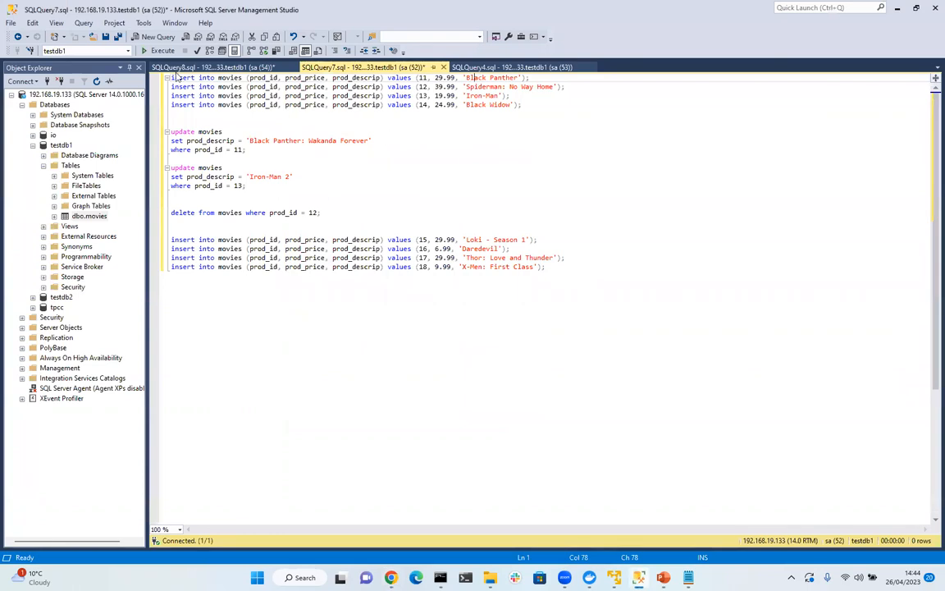
{"action": "left_click", "coordinate": [162, 51]}
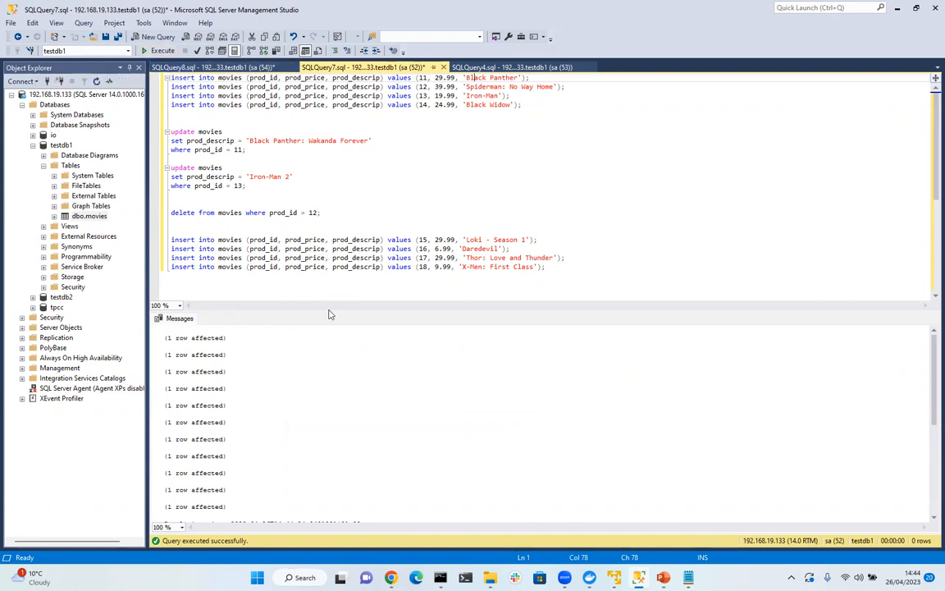
Switch back to the Arcion Demo details in Chrome and examine the buffered operations, trace log, row totals and lag
{"action": "left_click", "coordinate": [390, 578]}
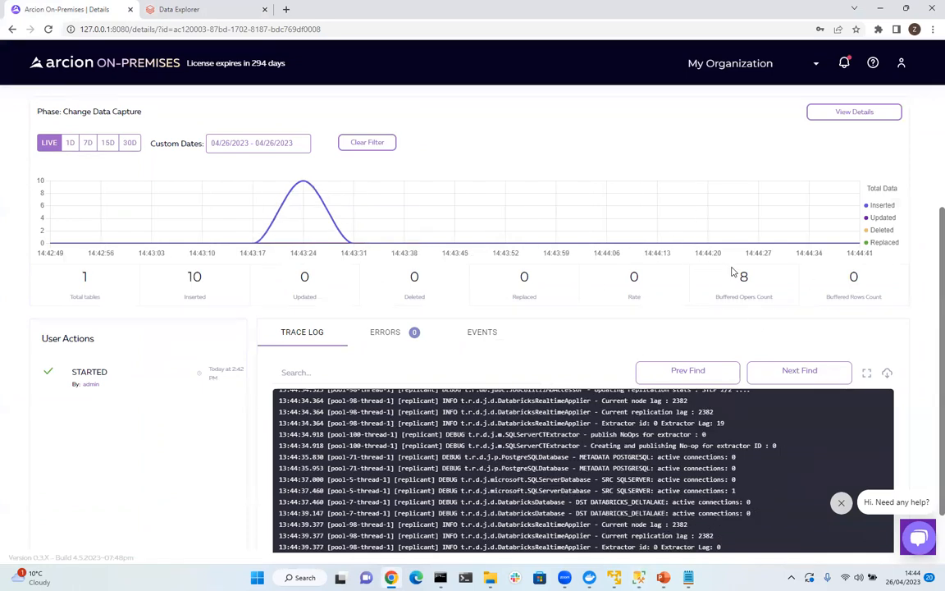
{"action": "scroll", "coordinate": [712, 320], "scroll_direction": "down", "scroll_amount": 1}
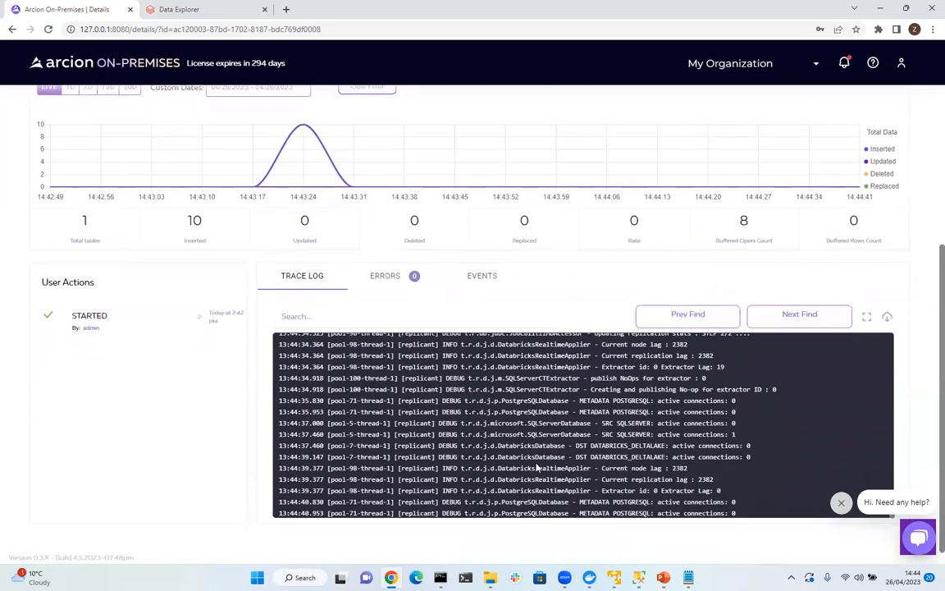
{"action": "scroll", "coordinate": [537, 468], "scroll_direction": "up", "scroll_amount": 3}
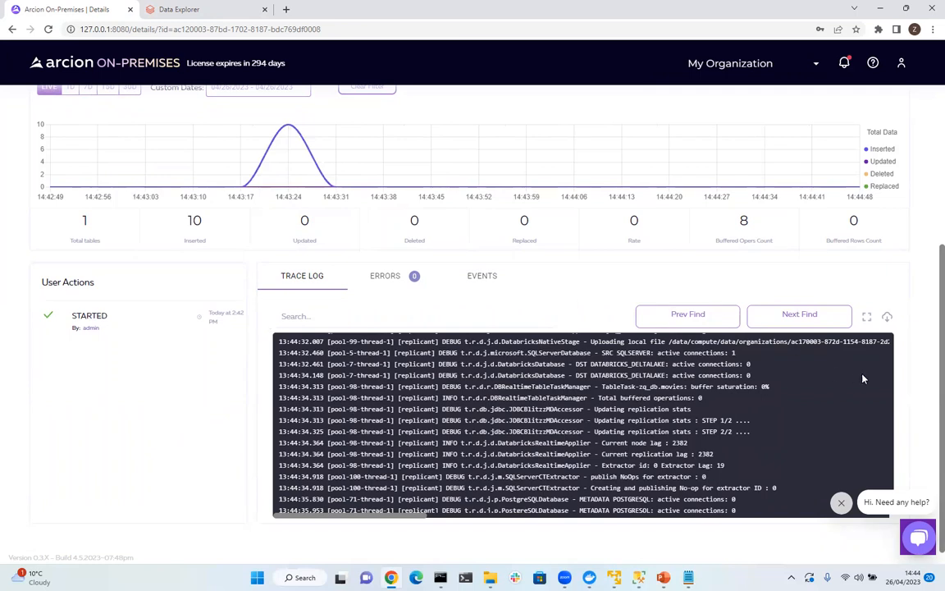
{"action": "scroll", "coordinate": [930, 328], "scroll_direction": "up", "scroll_amount": 2}
{"action": "scroll", "coordinate": [930, 312], "scroll_direction": "up", "scroll_amount": 3}
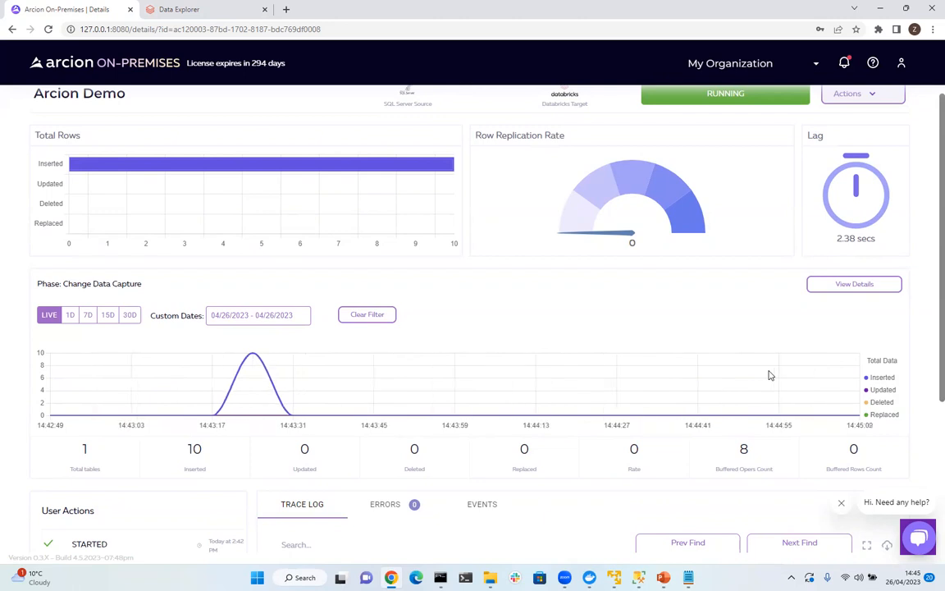
Hide the Inserted series in the change data capture chart, inspect the per-table replication details and return to the summary
{"action": "left_click", "coordinate": [886, 378]}
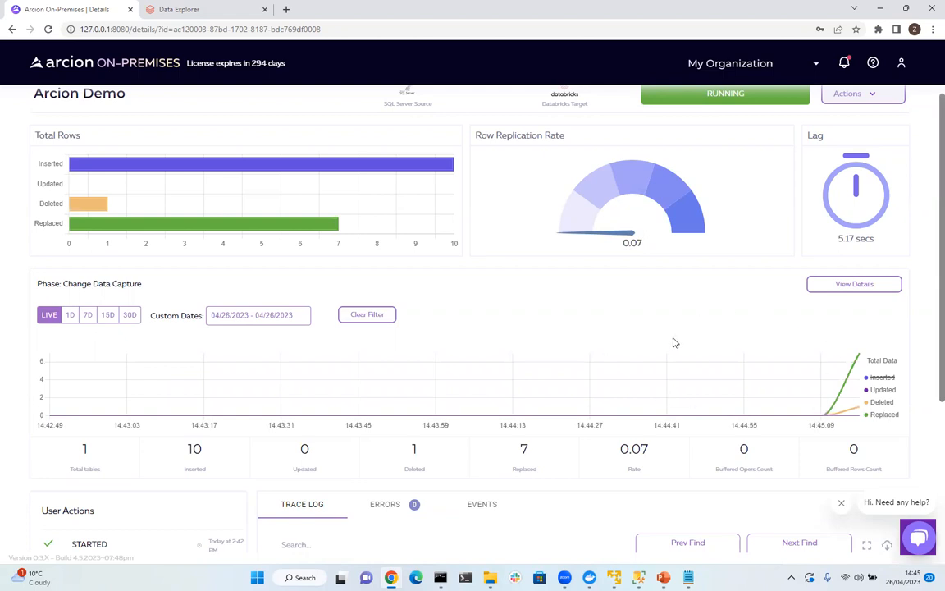
{"action": "left_click", "coordinate": [842, 285]}
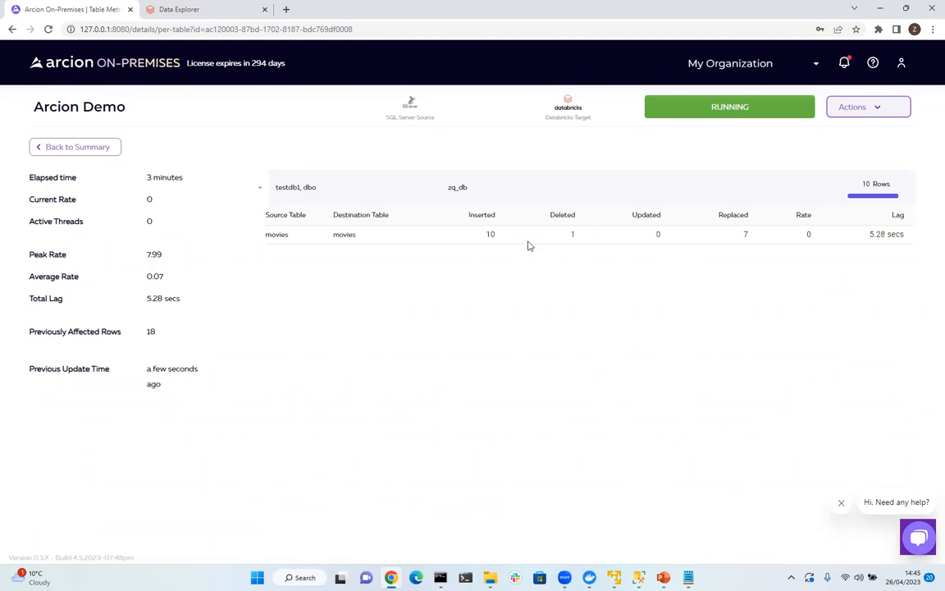
{"action": "left_click", "coordinate": [76, 155]}
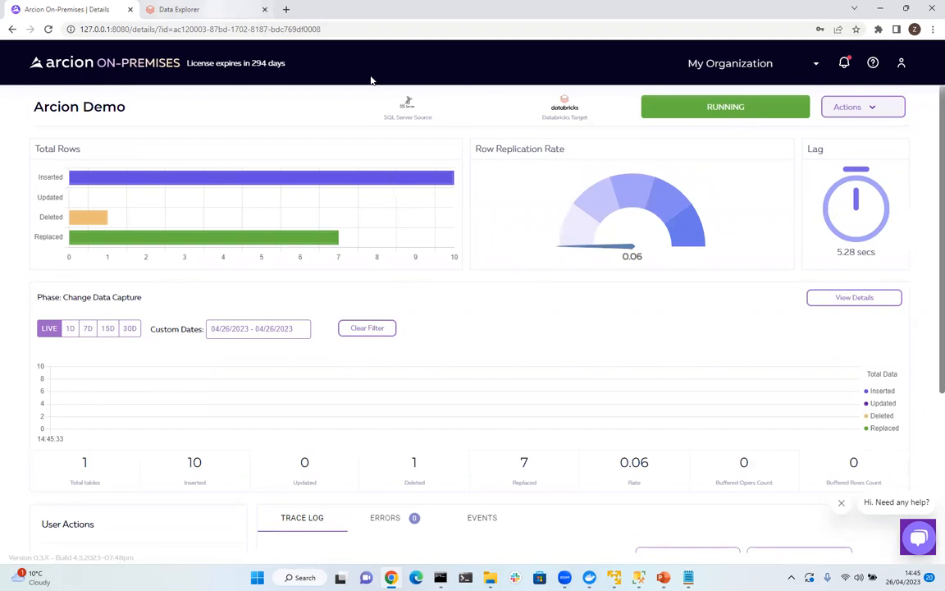
Switch to the Databricks Data Explorer and review the sample data of zq_db.movies for the replicated changes
{"action": "left_click", "coordinate": [179, 9]}
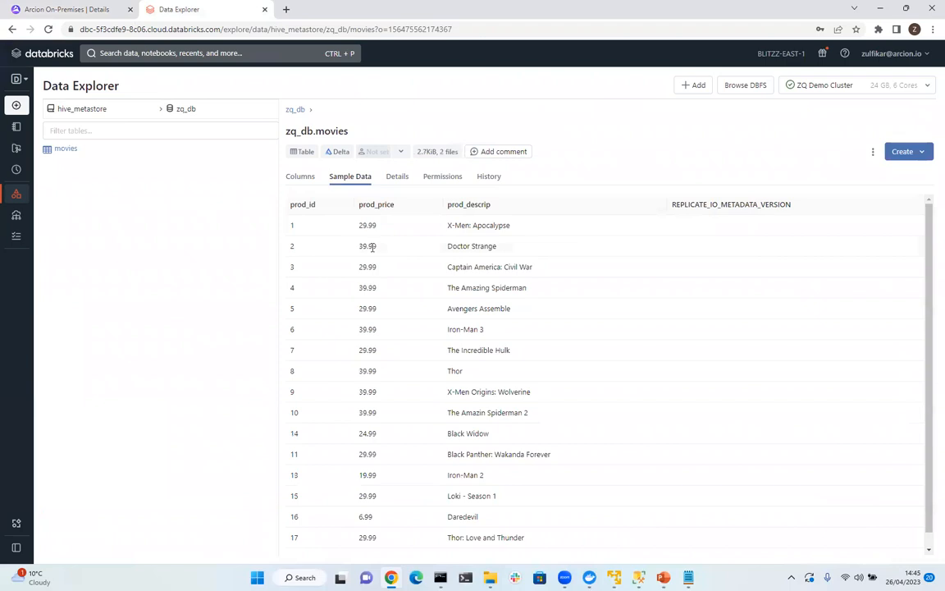
{"action": "scroll", "coordinate": [385, 346], "scroll_direction": "down", "scroll_amount": 1}
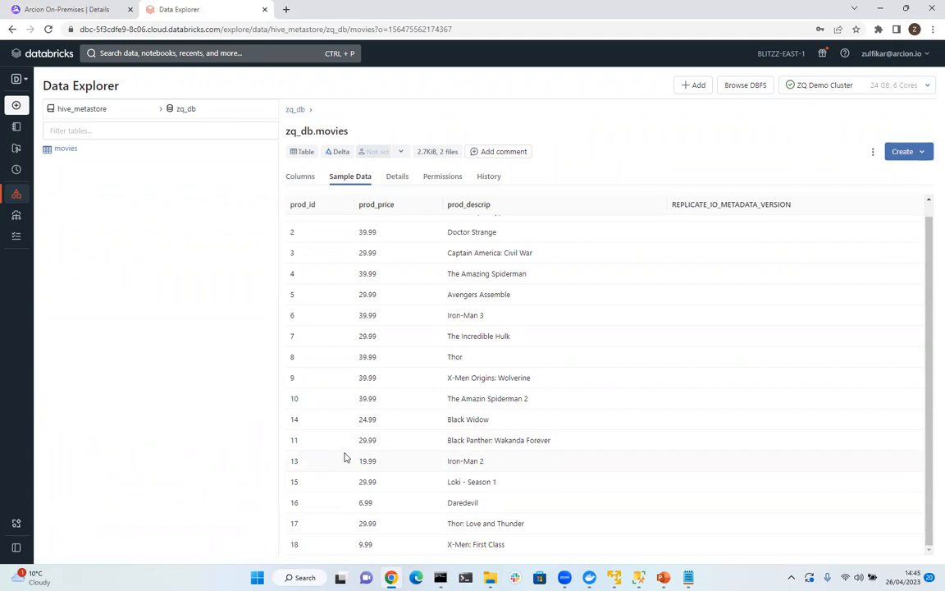
Switch to the PowerPoint demo deck, start the slide show from slide 3 and swap Presenter View with the slide show
{"action": "left_click", "coordinate": [663, 578]}
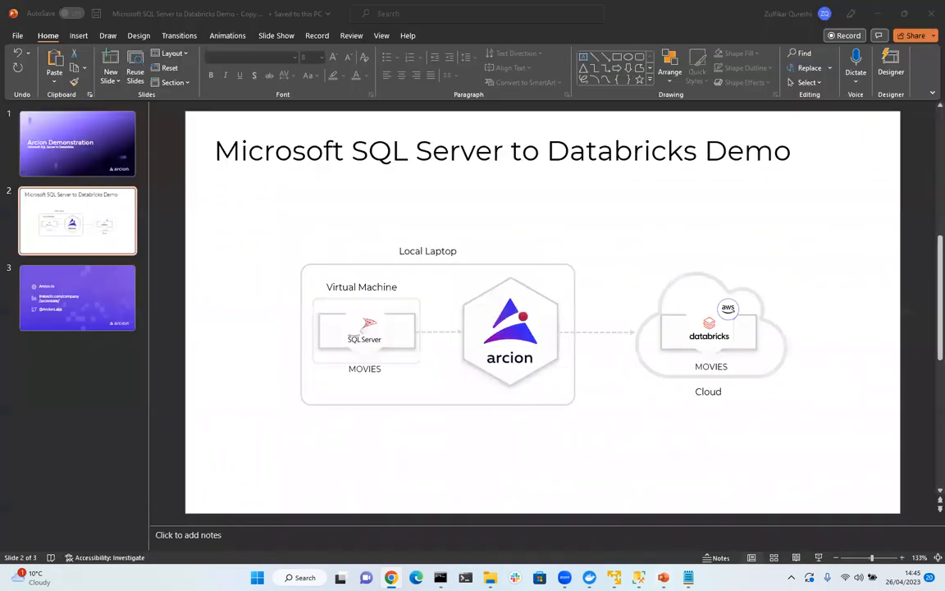
{"action": "left_click", "coordinate": [112, 295]}
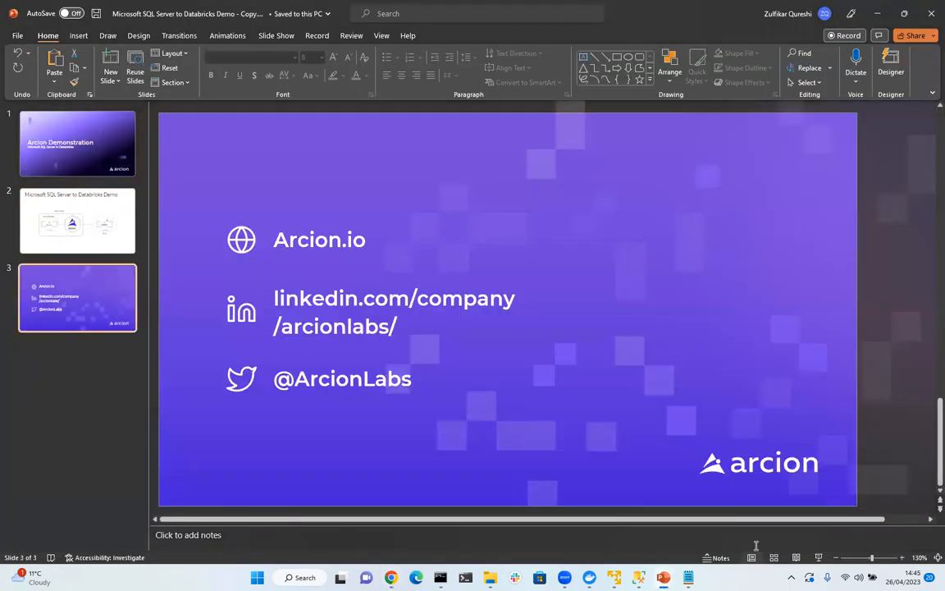
{"action": "left_click", "coordinate": [819, 557]}
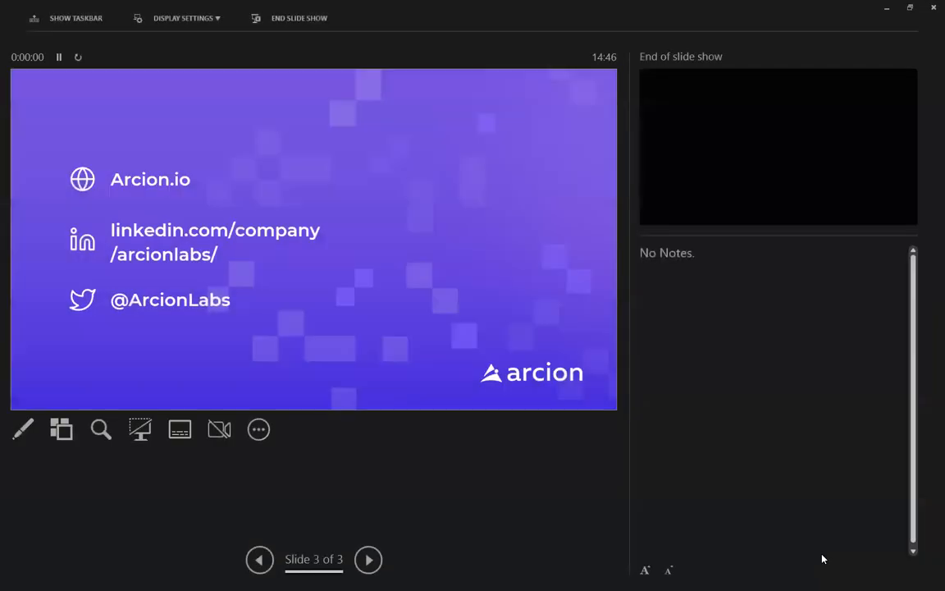
{"action": "left_click", "coordinate": [187, 18]}
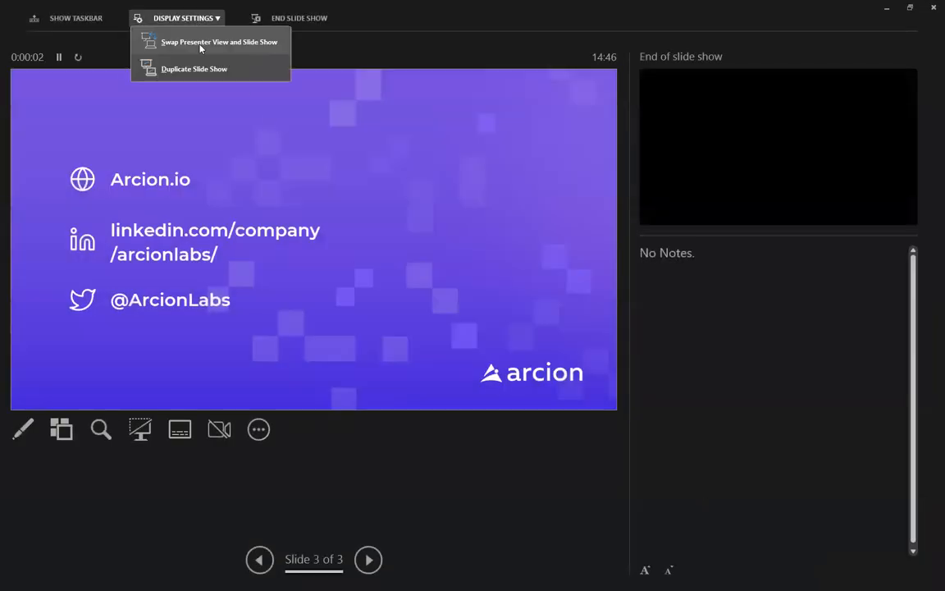
{"action": "left_click", "coordinate": [200, 43]}
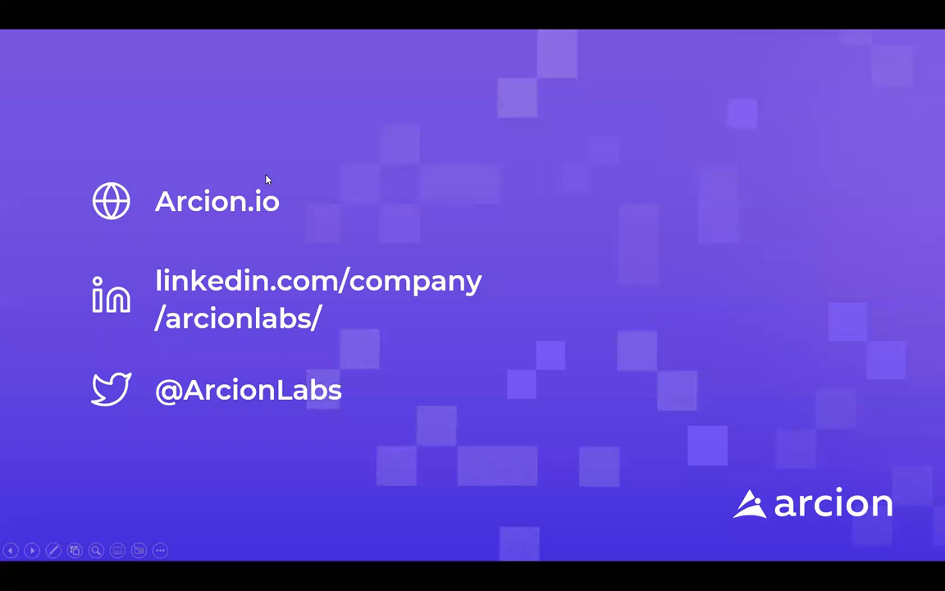